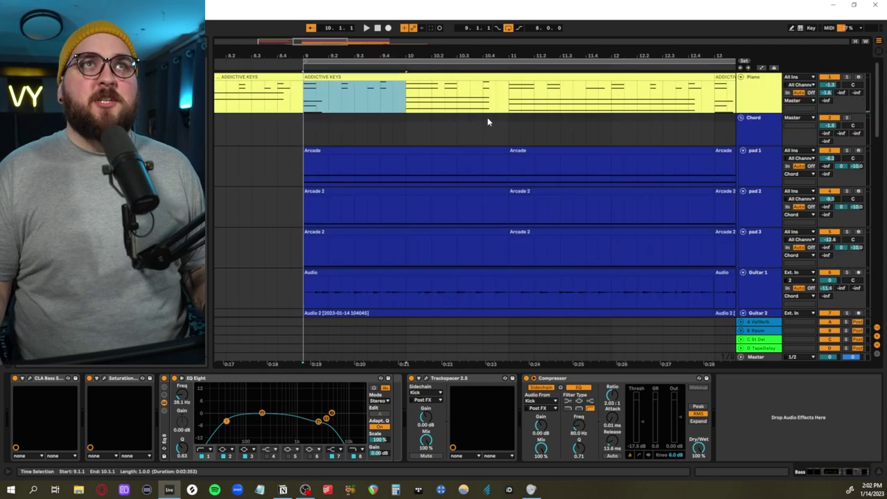
Step: Select the Piano track from bar 9 to 11.3 and inspect that section
drag(487, 123, 519, 99)
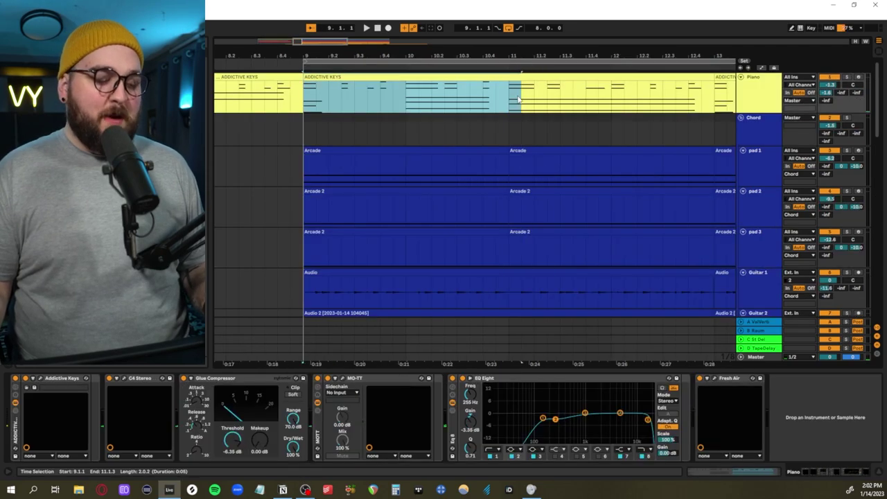
key(z)
key(z)
key(x)
key(x)
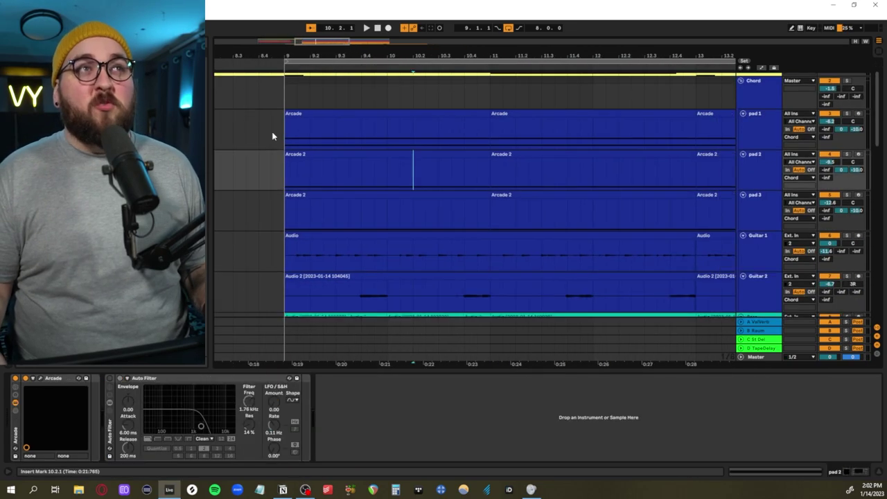
Step: Review the pad, guitar, bass and percussion tracks from bar 9 to bar 13
drag(284, 136, 696, 247)
scroll(630, 271, down, 4)
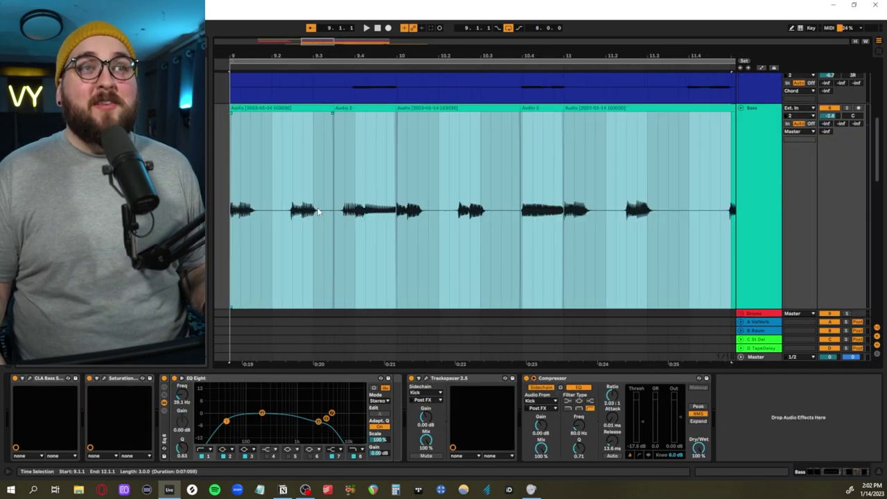
key(x)
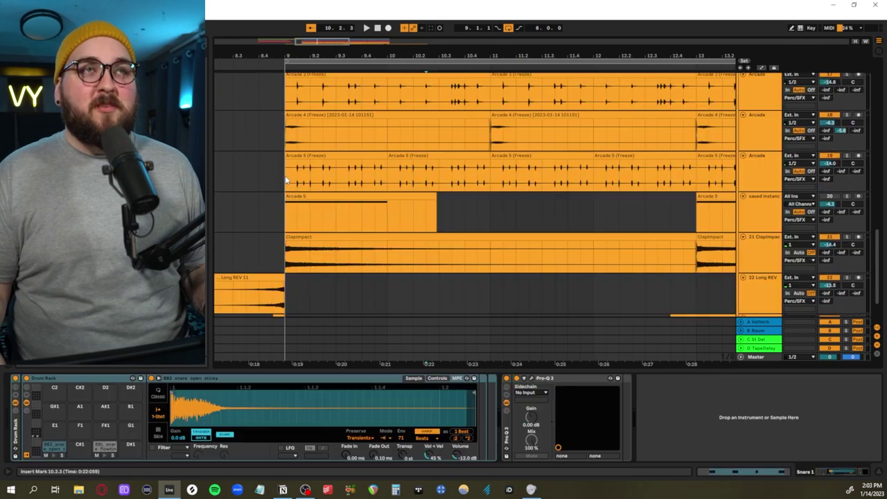
scroll(286, 180, up, 2)
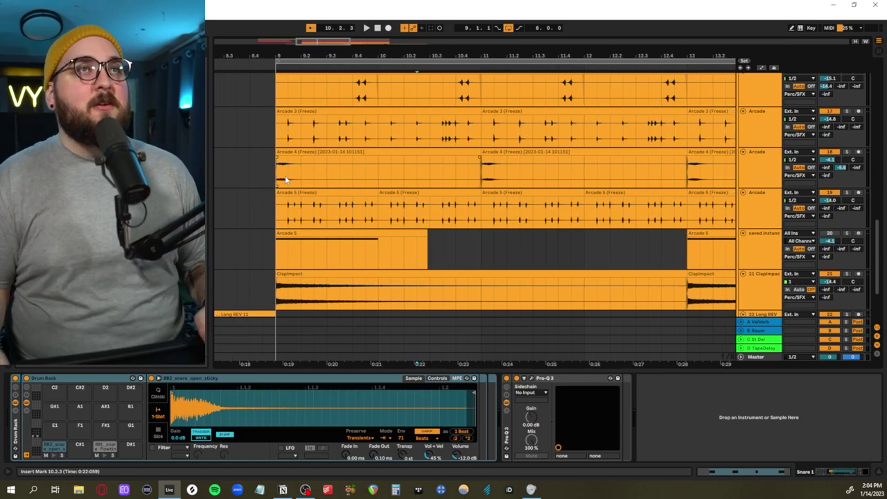
scroll(286, 180, down, 3)
scroll(488, 248, up, 6)
scroll(488, 249, up, 12)
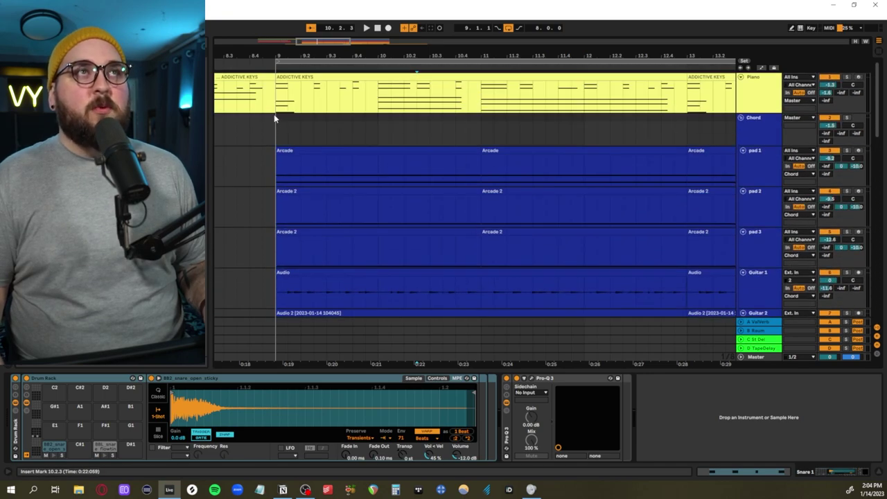
Step: Select the Piano track from bar 9 to bar 13 and examine its notes up close
drag(273, 113, 676, 114)
key(z)
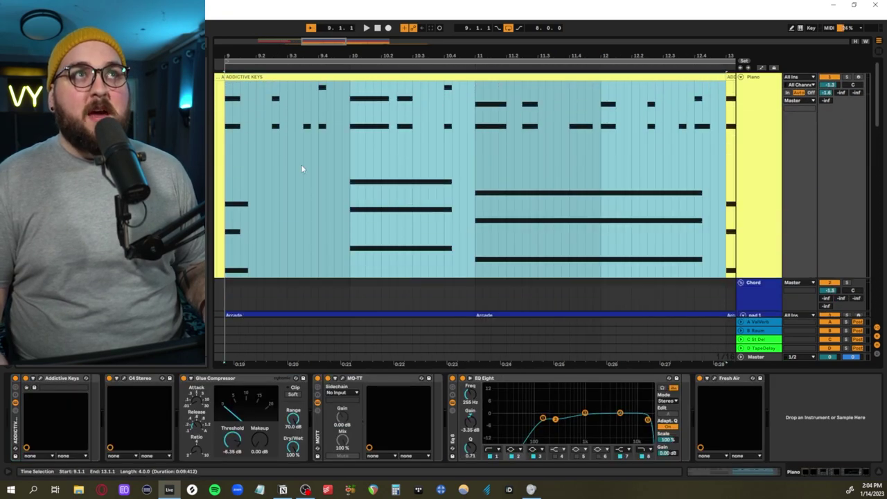
scroll(479, 265, left, 1)
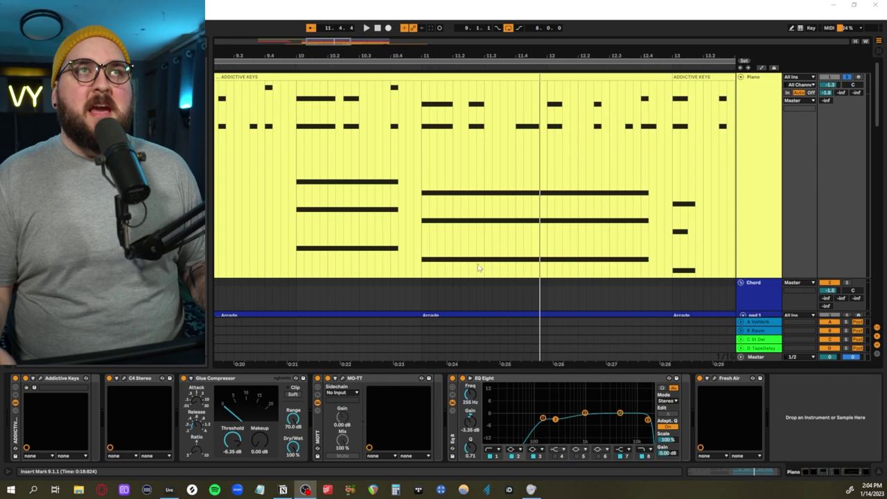
Step: Compare the piano notes on either side of bar 9
scroll(440, 260, down, 5)
scroll(400, 257, up, 3)
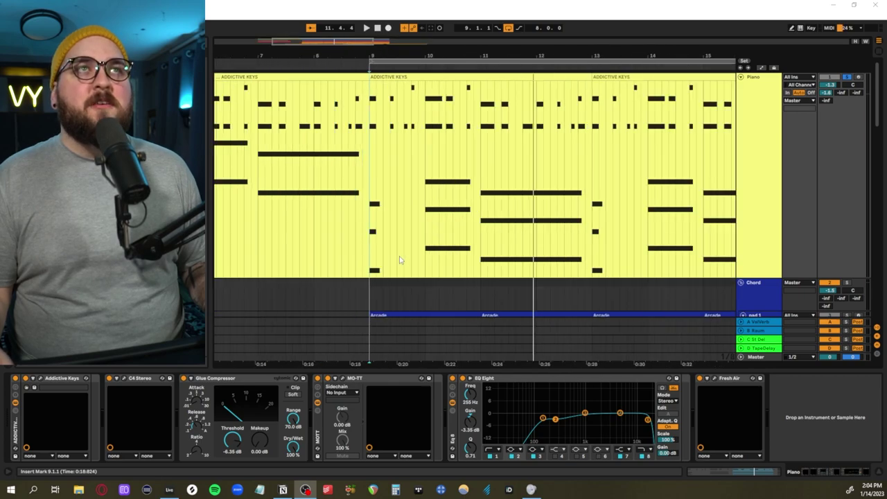
key(plus)
key(plus)
key(plus)
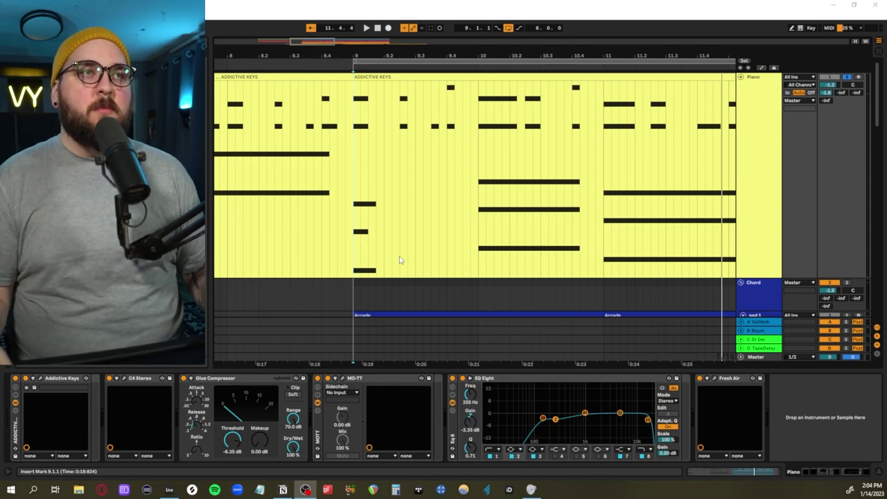
Step: Review the piano notes leading up to bar 9 and open the Addictive Keys instrument
drag(354, 238, 483, 238)
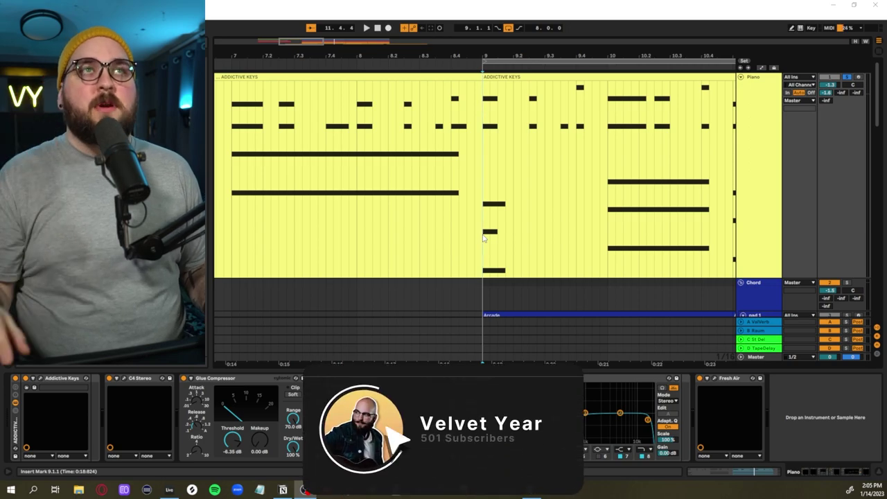
scroll(484, 238, left, 1)
scroll(484, 237, left, 4)
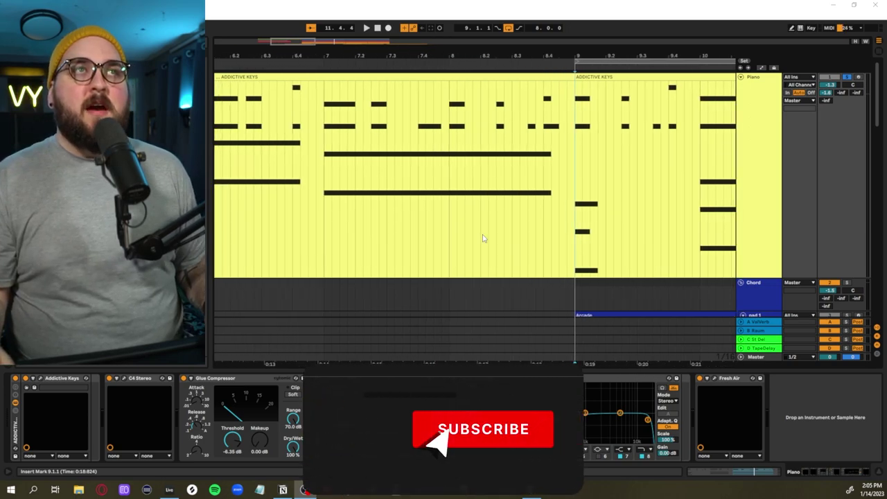
click(41, 379)
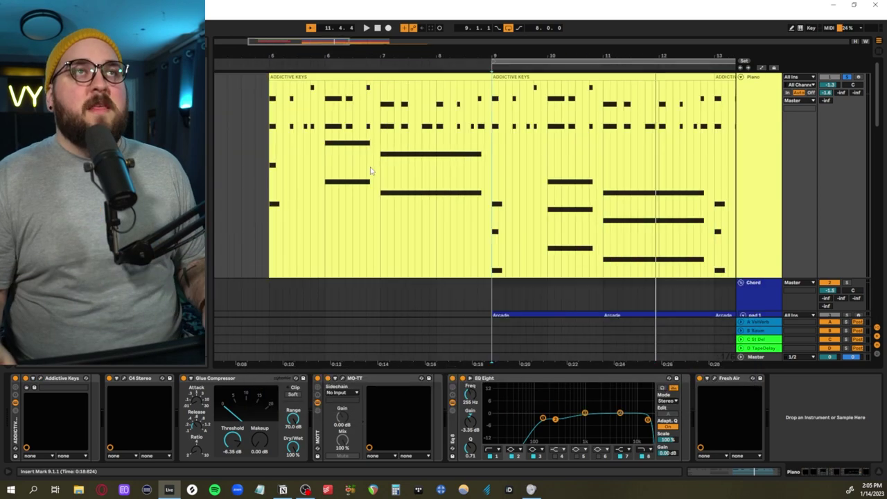
Step: Compare the piano clip starting at bar 5 with the notes selected from bar 9 to 12.4.3
scroll(372, 171, up, 3)
scroll(370, 171, left, 5)
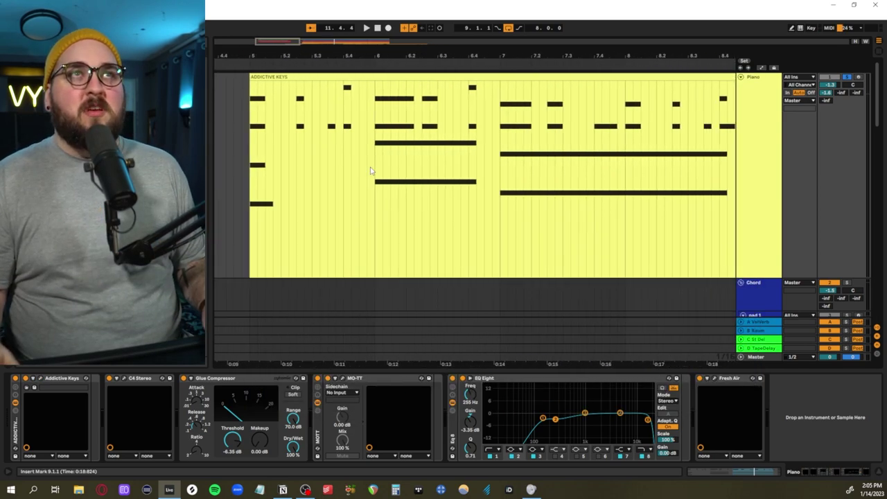
drag(278, 197, 390, 208)
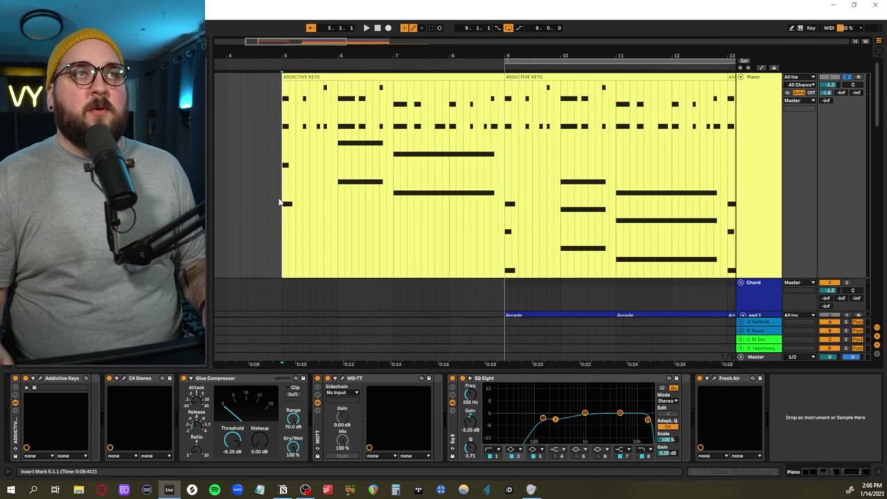
drag(281, 202, 721, 222)
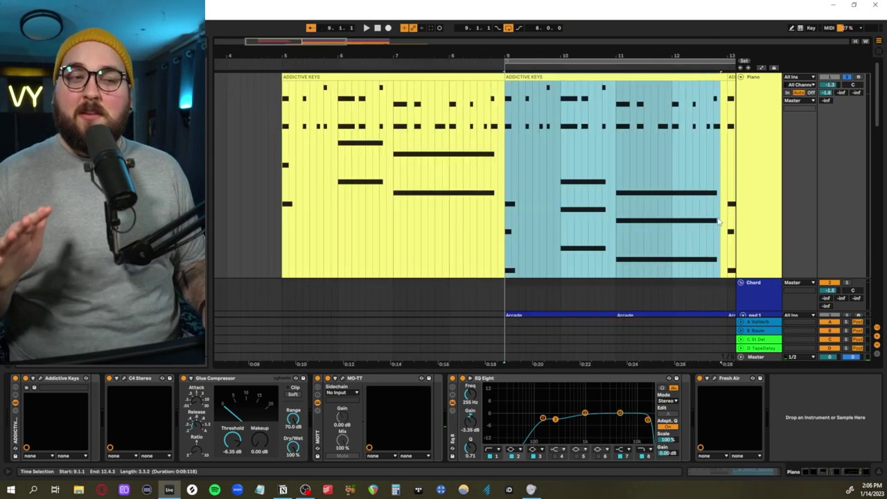
click(719, 222)
Step: Open the notes of the bar 5 piano clip and compare its low notes with the bar 9 clip's
double_click(463, 138)
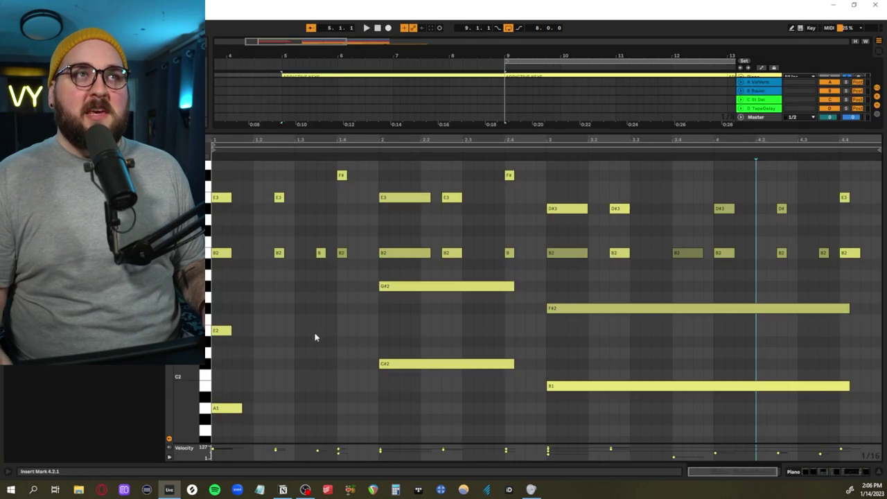
scroll(314, 336, down, 2)
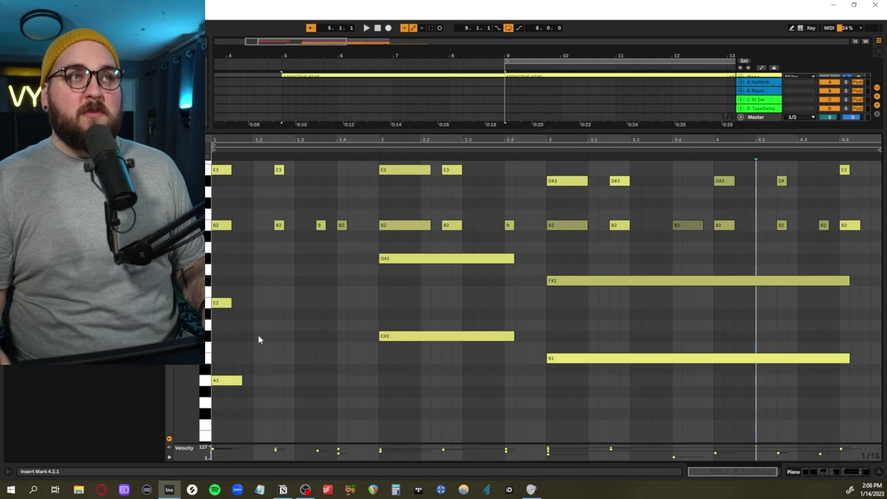
drag(708, 252, 224, 419)
scroll(348, 289, down, 5)
scroll(348, 289, up, 1)
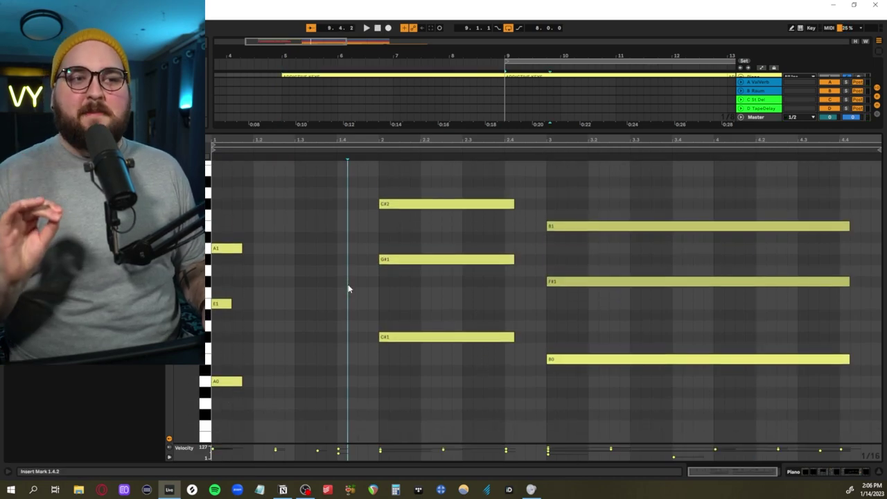
Step: Examine the low-octave chord notes of the bar 9 piano clip and return to the device chain
click(579, 291)
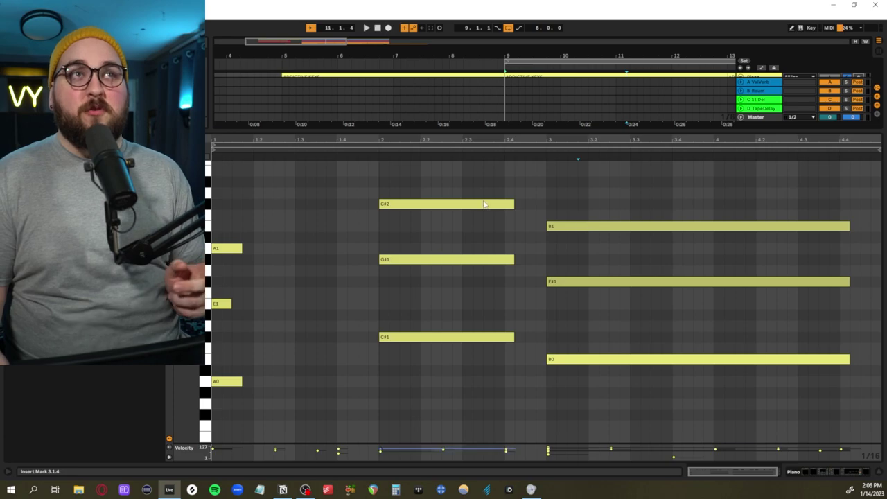
mouse_move(698, 184)
mouse_down()
mouse_move(279, 363)
mouse_move(231, 409)
mouse_up()
click(379, 381)
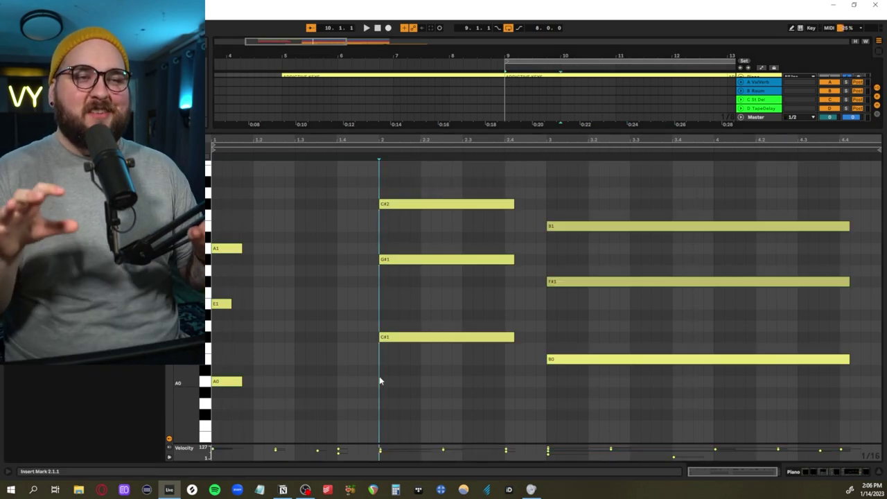
drag(380, 444, 575, 308)
key(shift+Tab)
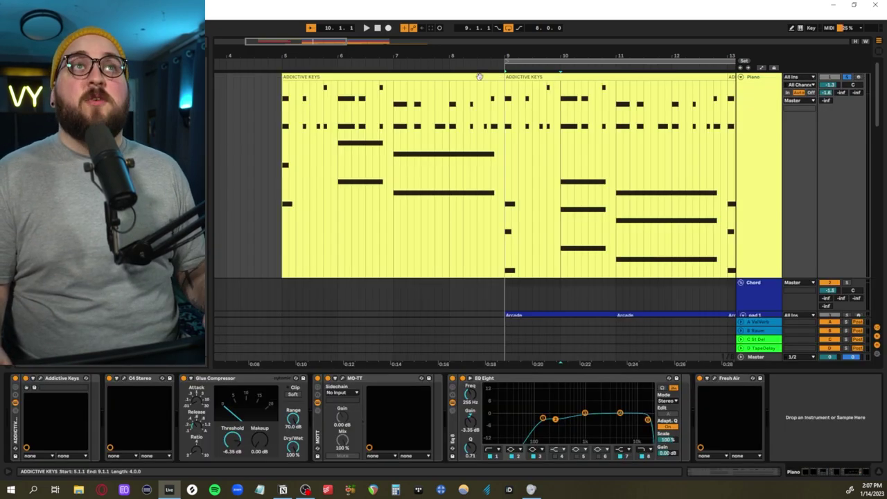
Step: Open the bar 5 piano clip, examine its notes with the velocity lane enlarged, and control playback
click(490, 108)
double_click(481, 79)
click(709, 254)
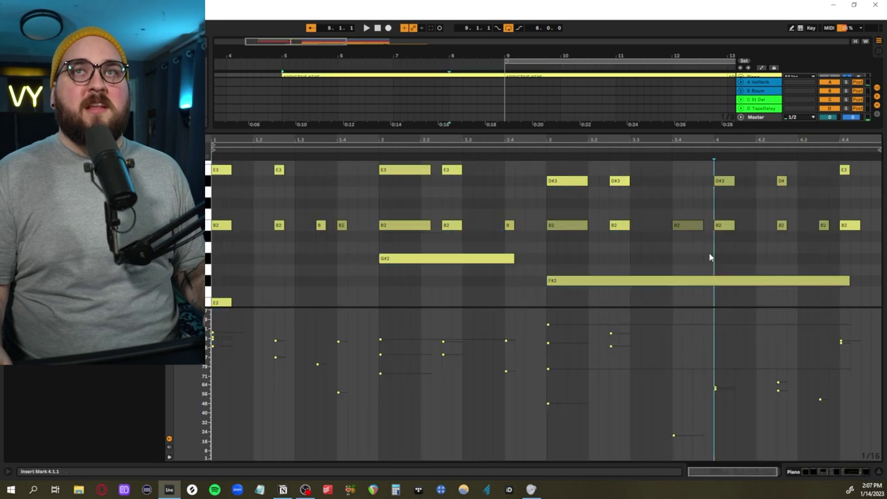
scroll(685, 254, right, 1)
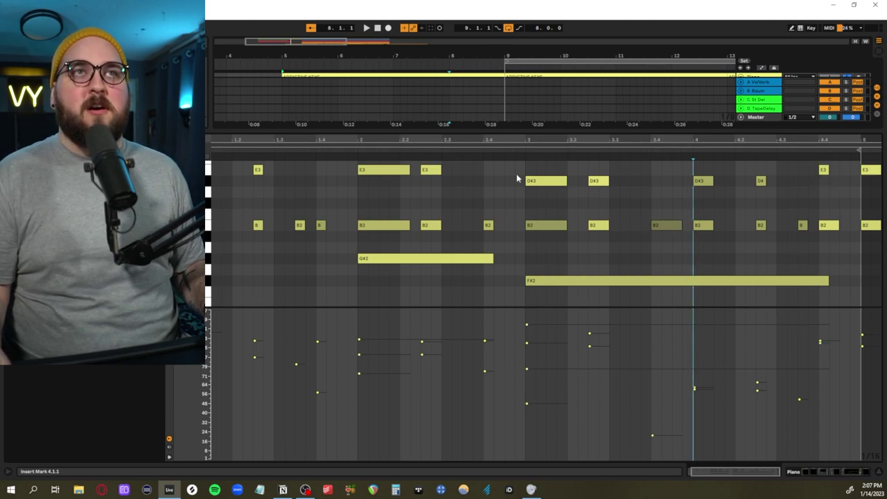
key(space)
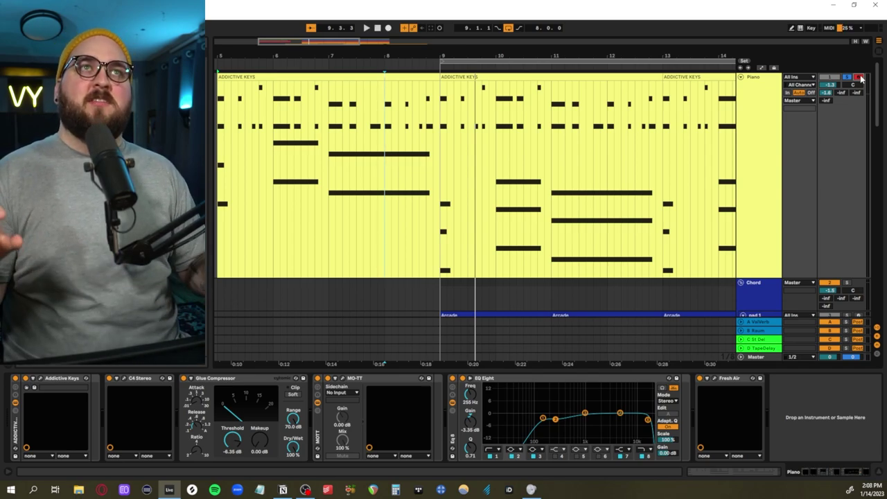
Step: Open the C4 Stereo plugin on the Piano track, play the part through it and close the plugin
scroll(438, 267, left, 2)
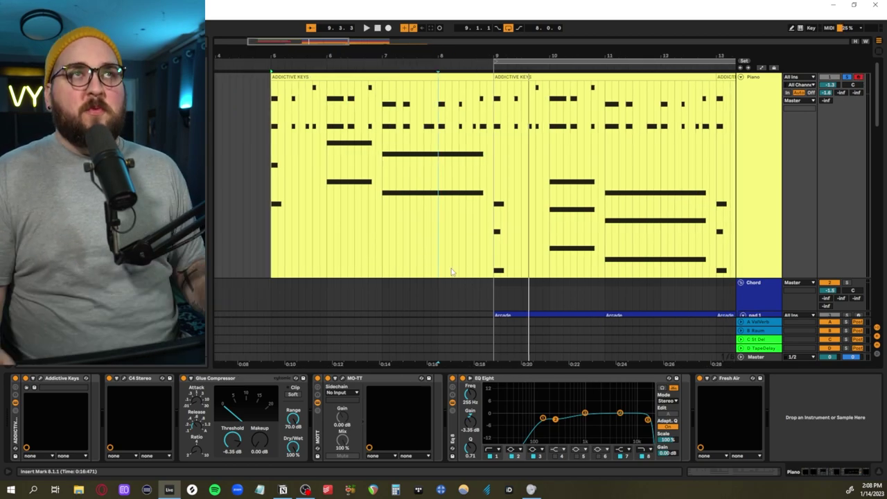
click(124, 379)
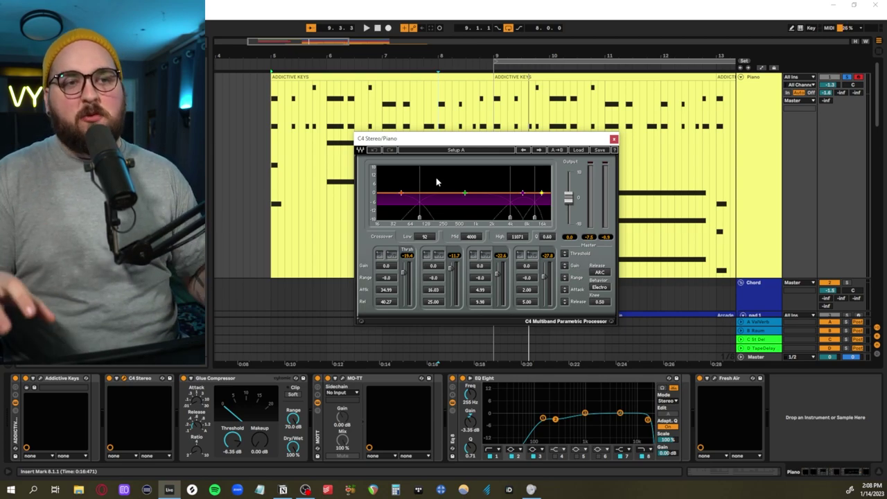
key(space)
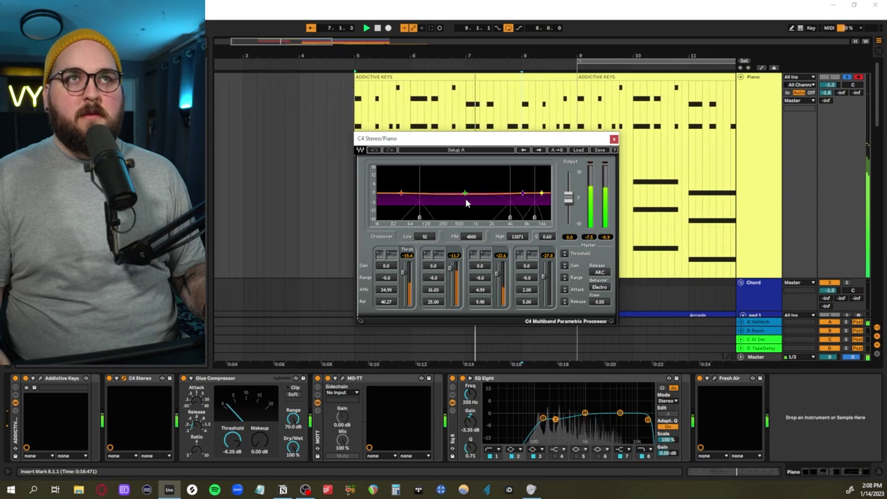
click(613, 140)
Step: Select the Glue Compressor and MO-TT devices in turn to compare their places in the Piano chain
click(218, 378)
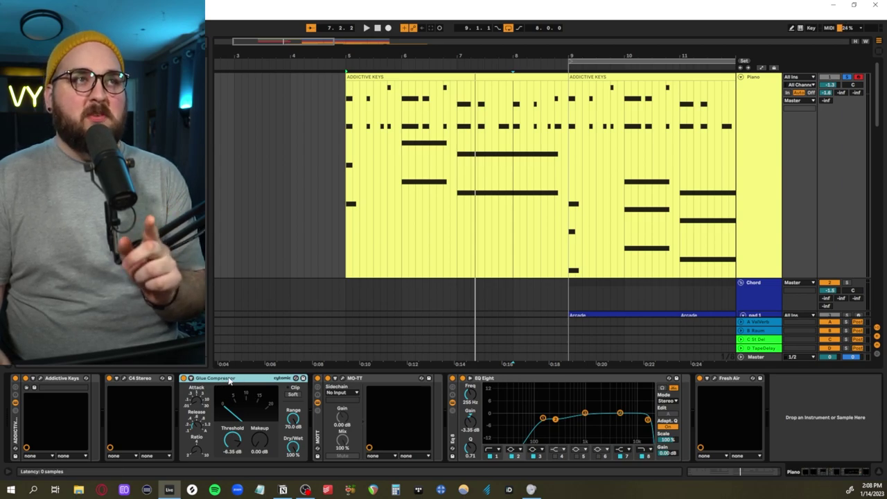
click(369, 386)
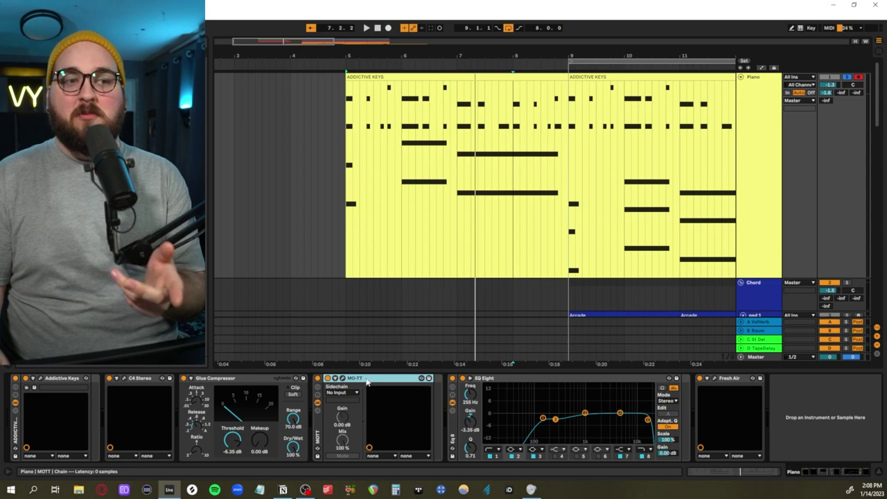
click(272, 380)
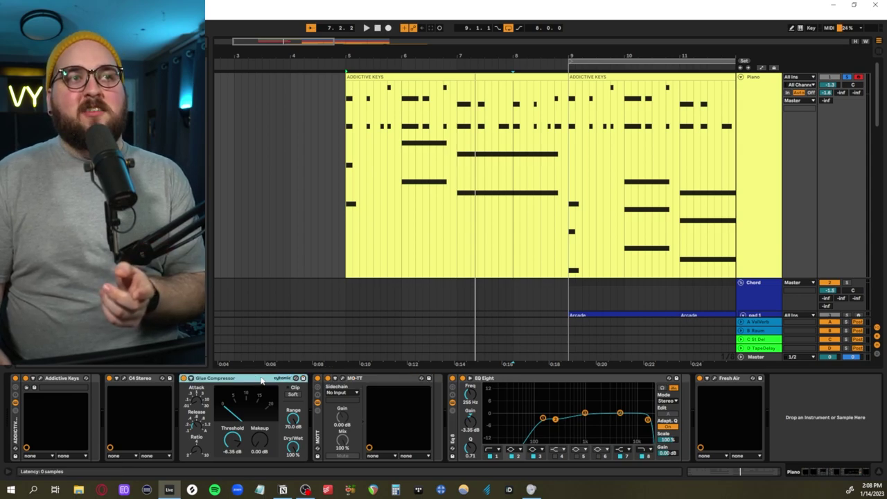
click(376, 378)
click(246, 382)
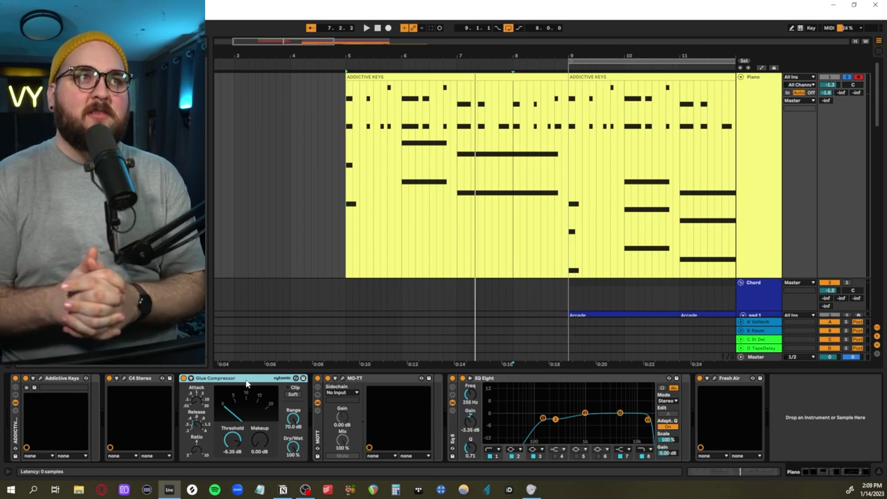
Step: Reopen the C4 Stereo plugin to review its settings, close it and select the MO-TT device
click(124, 378)
drag(493, 137, 552, 136)
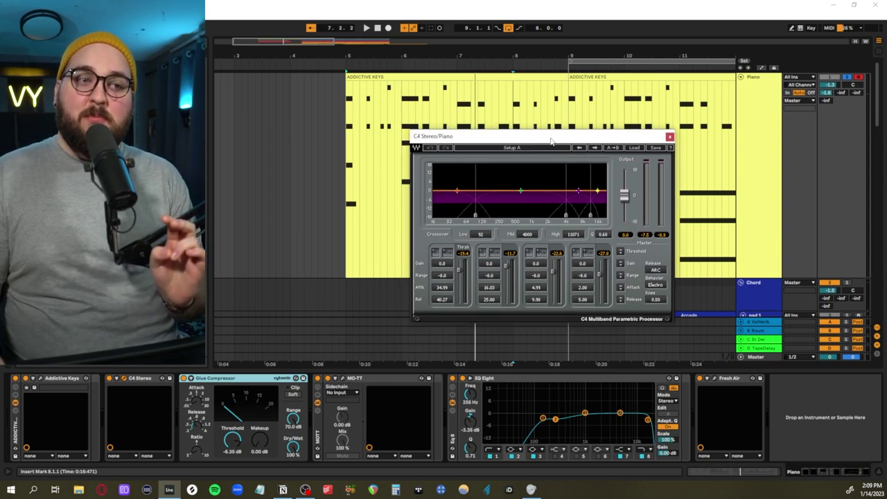
click(670, 137)
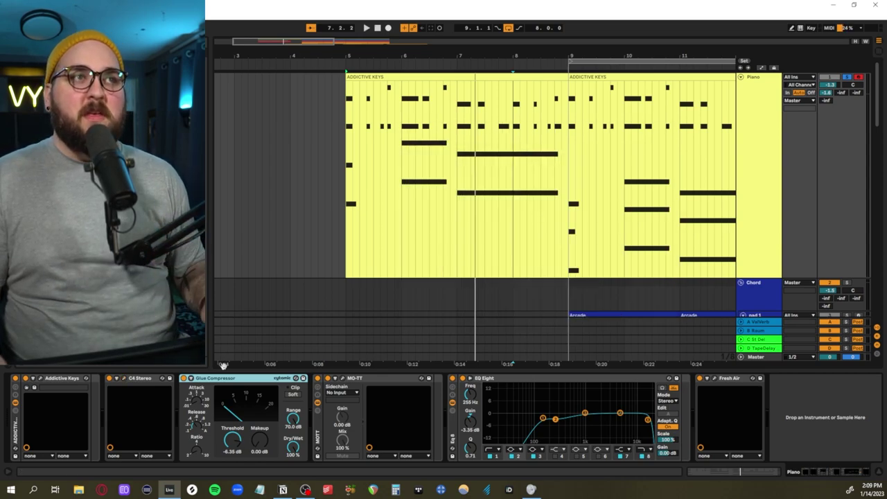
click(372, 385)
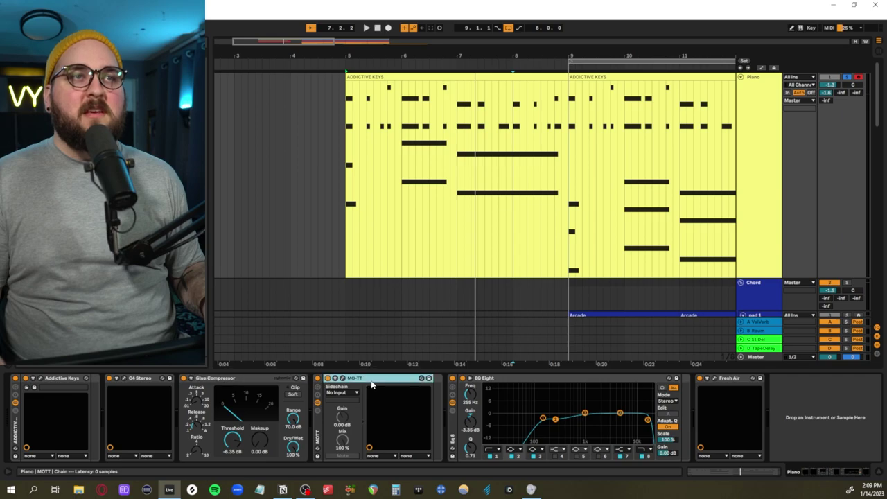
Step: Select the C4 Stereo, Glue Compressor and MO-TT devices together and switch them off and on during playback to compare the piano sound
click(255, 378)
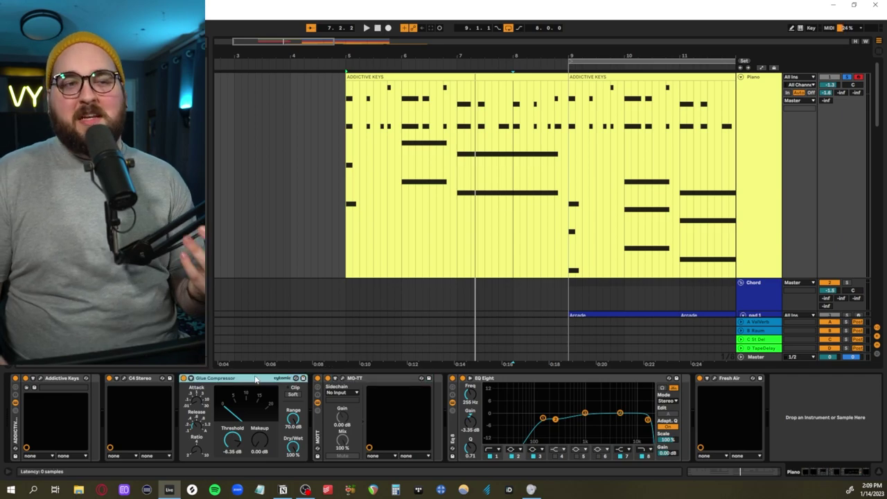
ctrl+click(345, 380)
ctrl+click(166, 379)
key(space)
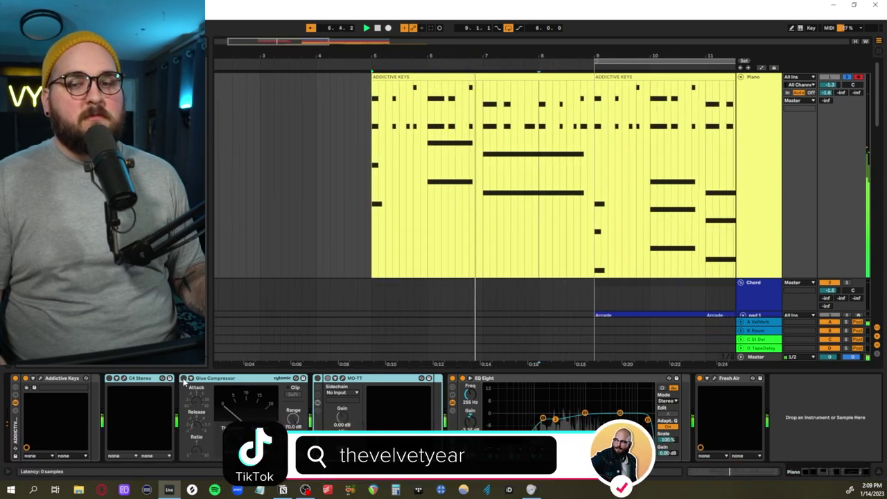
click(183, 378)
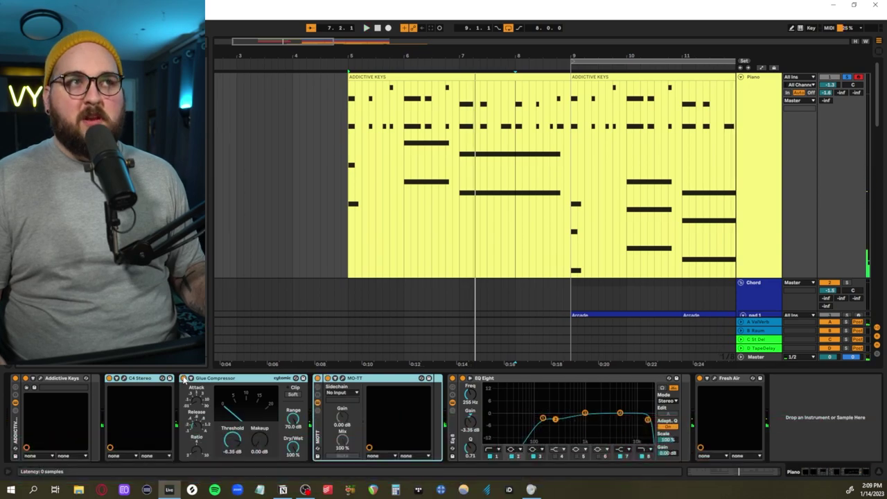
Step: Play the piano part again and select the EQ Eight and Fresh Air devices to review the end of the chain
key(space)
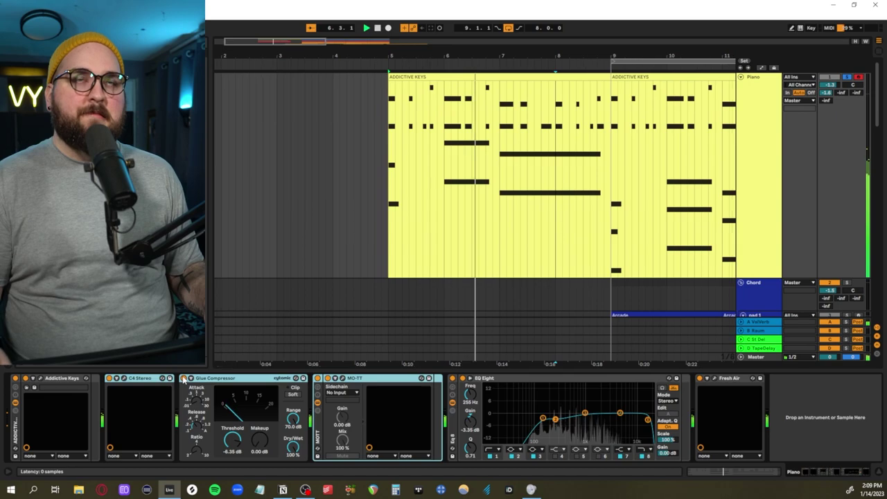
click(574, 419)
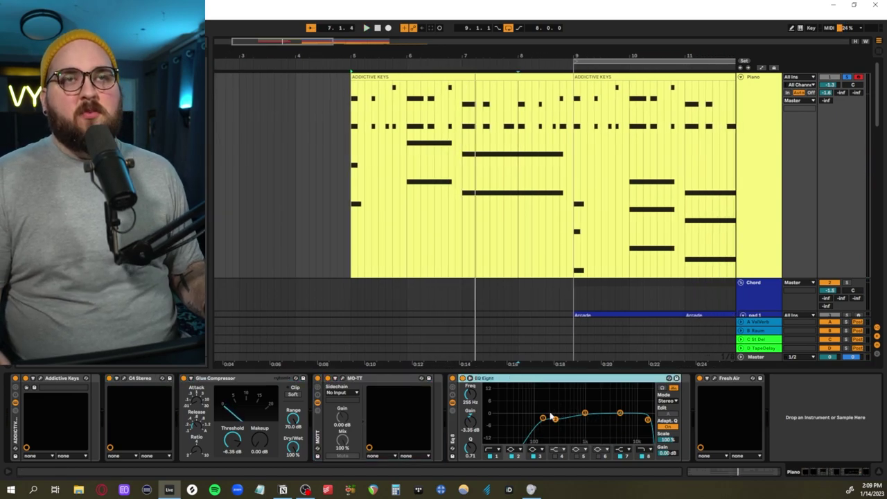
click(705, 394)
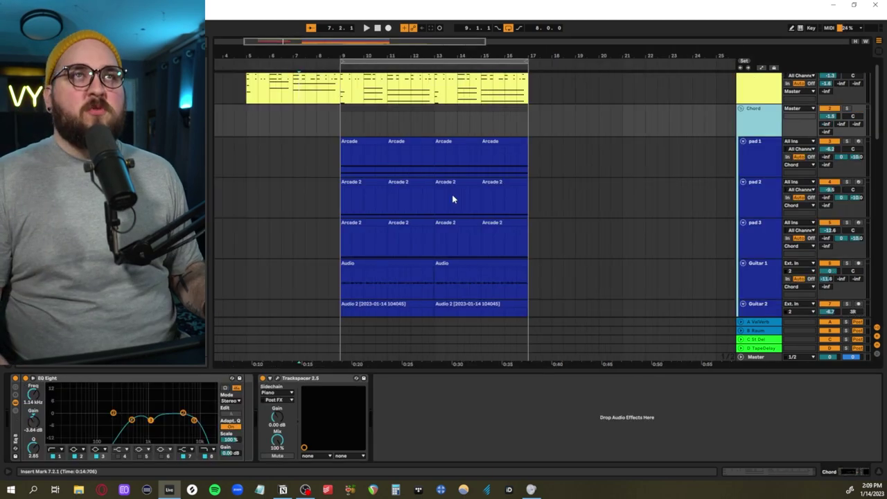
Step: Enlarge the Chord group's pads, select the pad 1, pad 2 and pad 3 clips around bars 9 to 11 and play them
key(z)
scroll(374, 203, down, 3)
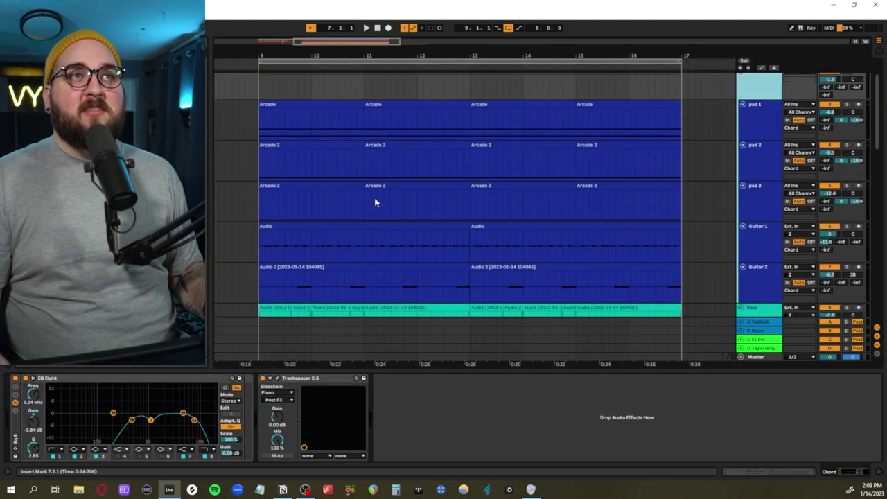
scroll(263, 166, up, 3)
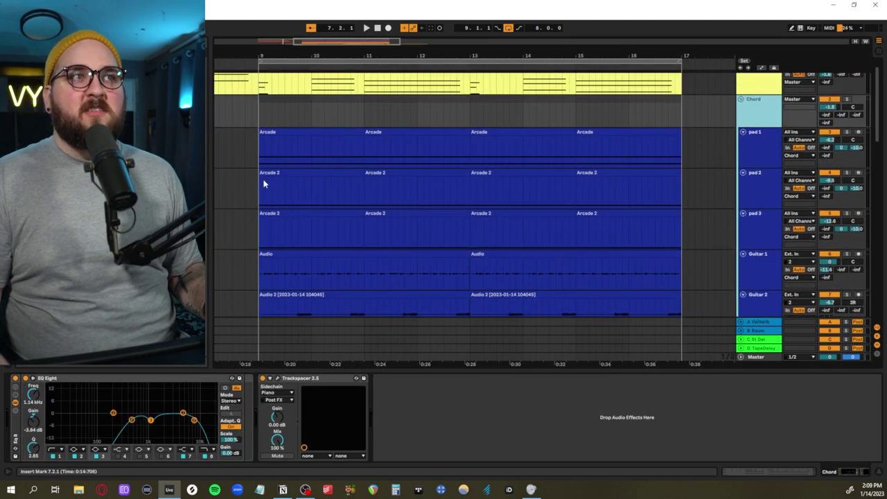
drag(259, 151, 463, 282)
scroll(469, 270, down, 1)
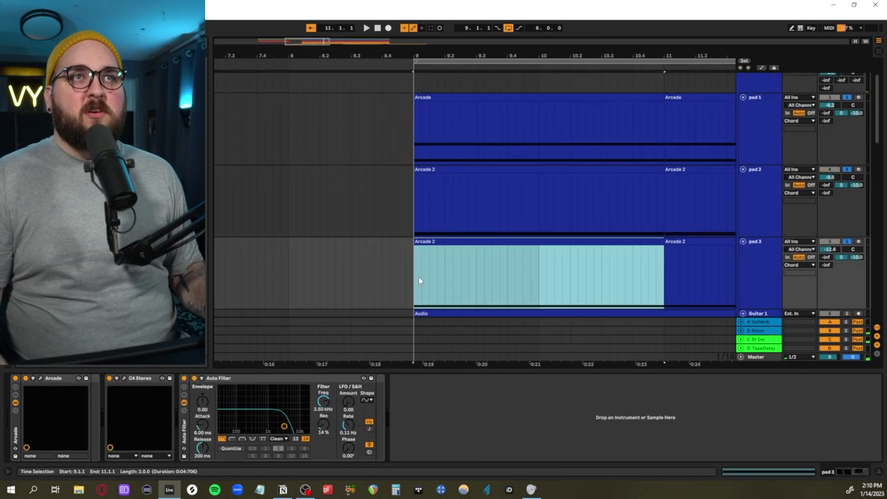
click(419, 276)
drag(394, 129, 666, 262)
key(space)
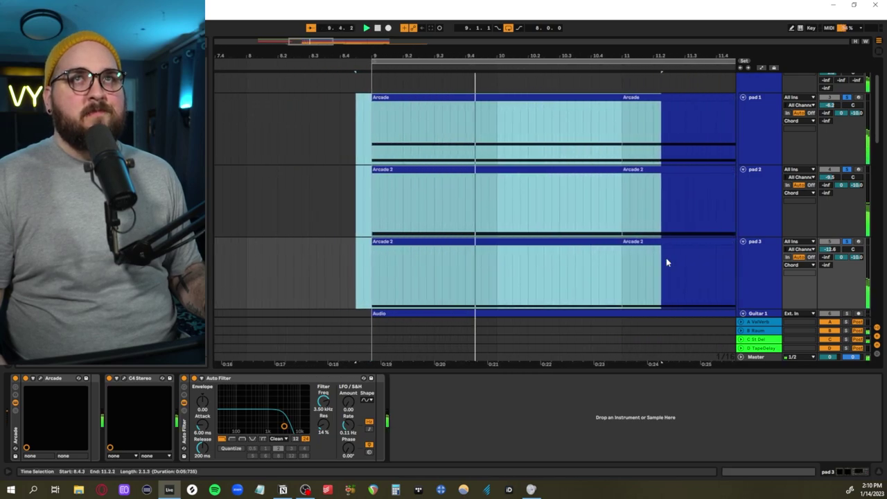
key(space)
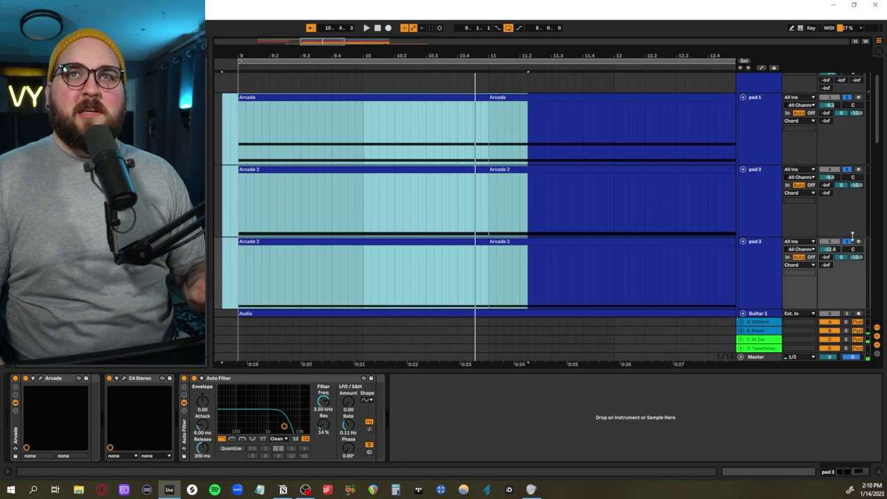
Step: Isolate pad 1, select its clip from bar 9 to 11, and check its Arcade instrument before closing the plugin window
click(847, 241)
drag(239, 127, 471, 125)
click(41, 378)
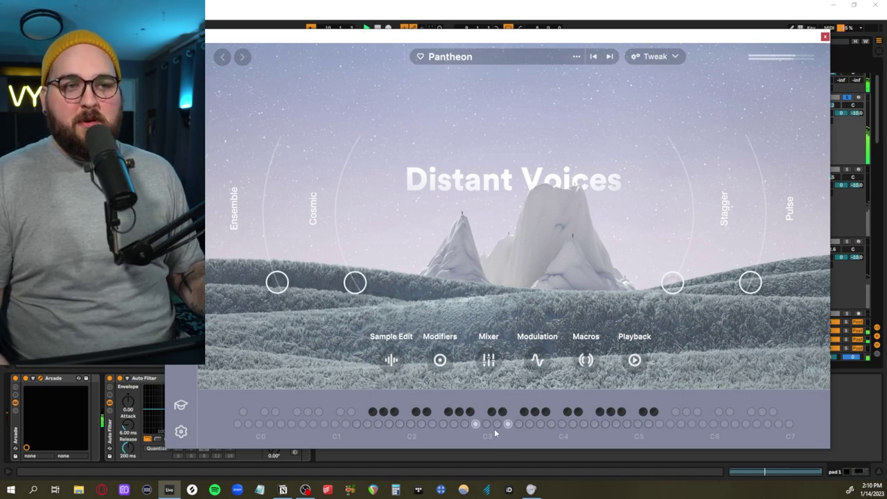
click(825, 37)
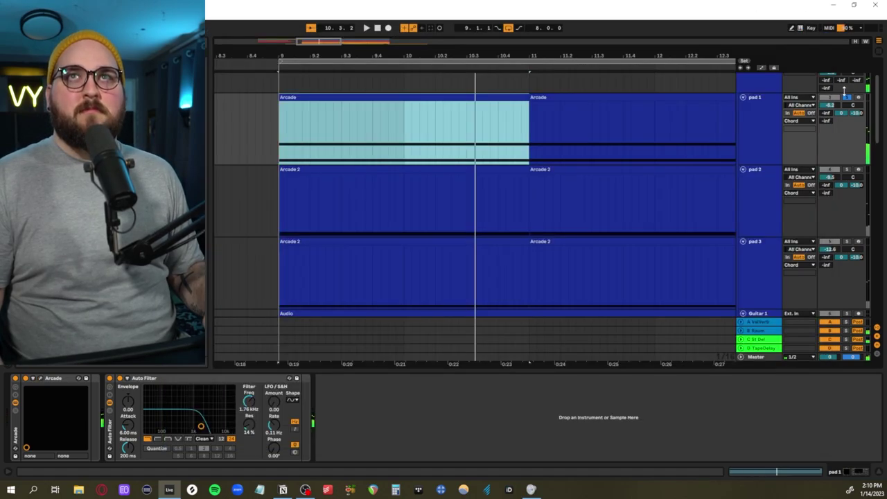
Step: Open the Arcade instrument on pad 3 and reposition its window to review the Realign preset
click(41, 379)
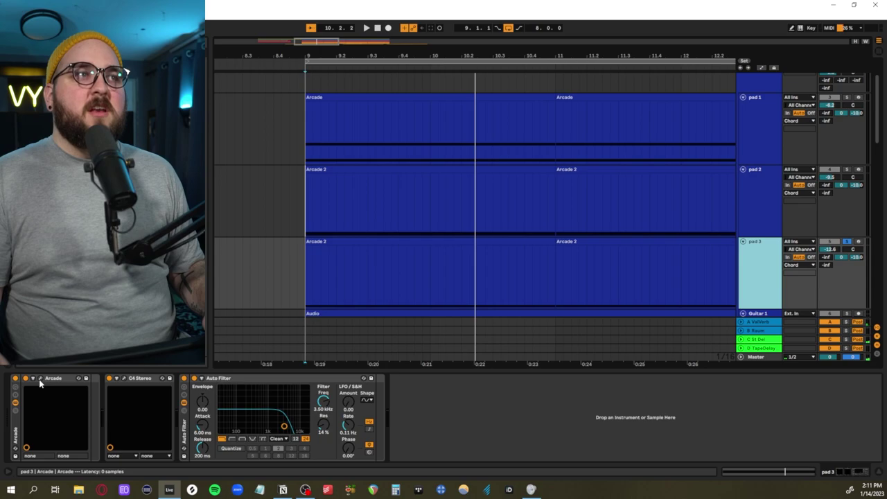
click(40, 379)
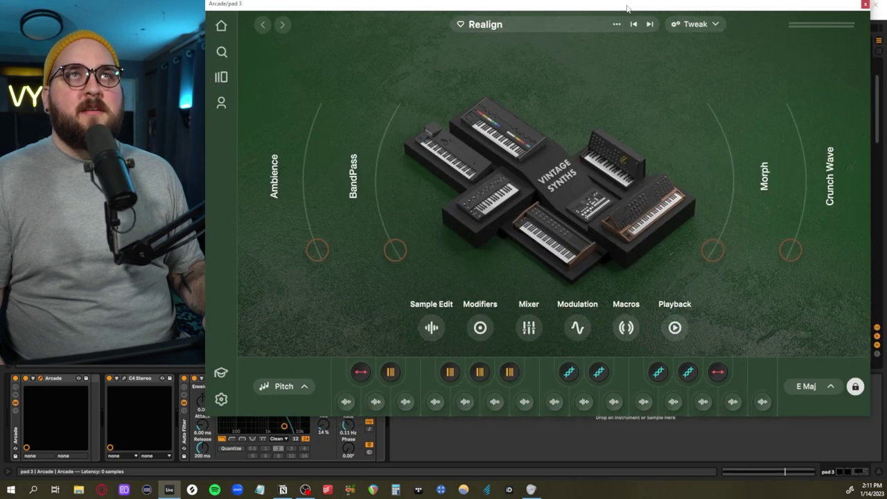
drag(627, 9, 617, 18)
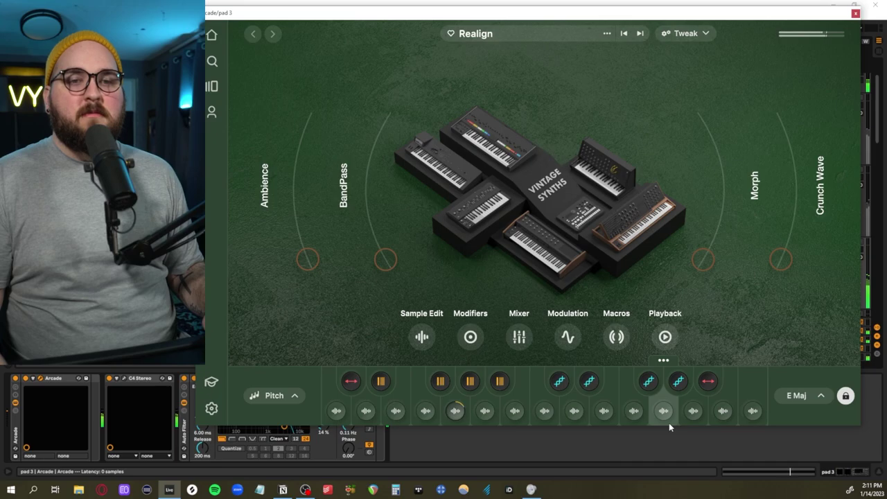
Step: Open the C4 Stereo plugin on pad 3, move its window aside to review the compression settings, and close it
click(123, 380)
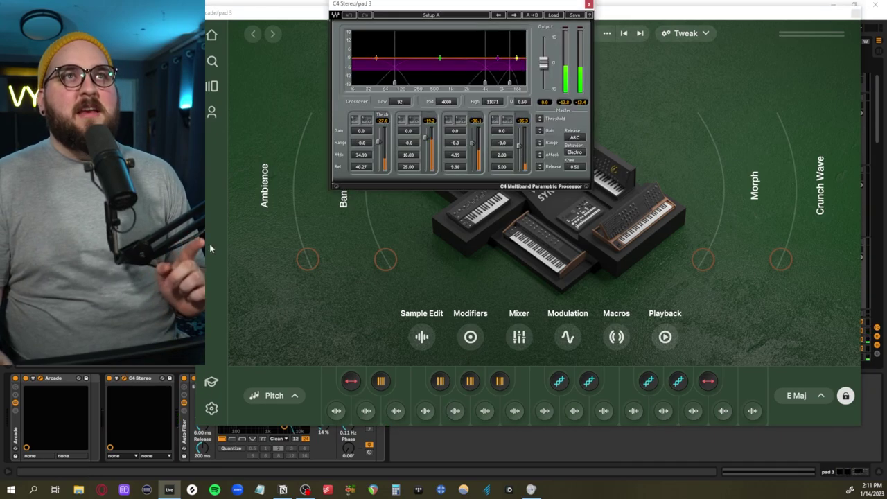
drag(509, 6, 718, 156)
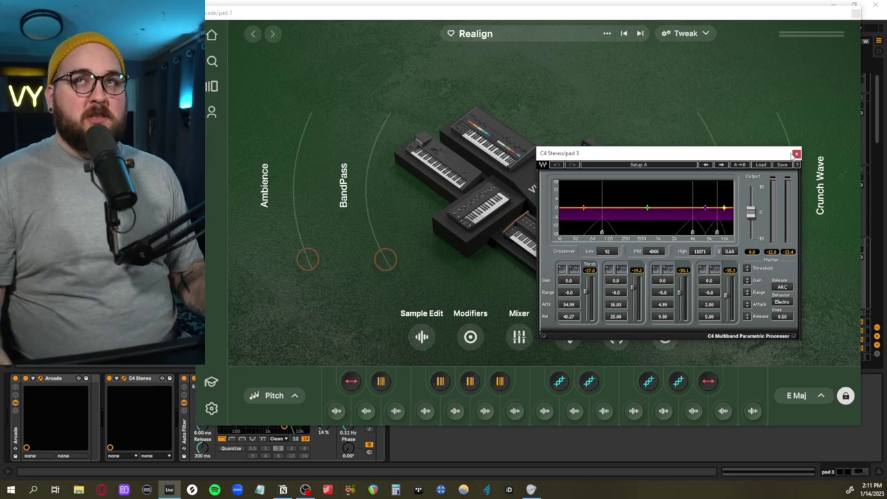
click(797, 155)
Step: Select the pad 2, pad 3 and pad 1 tracks in turn to compare their devices, ending on pad 3
click(769, 224)
click(753, 265)
click(761, 144)
click(773, 253)
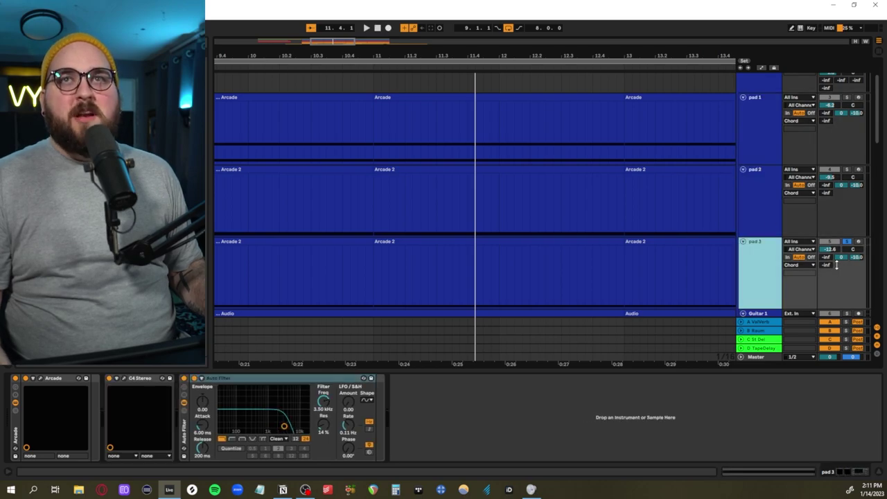
Step: Review the Raum plugin on return B and the H-Delay plugin on return C, closing both plugin windows
click(760, 332)
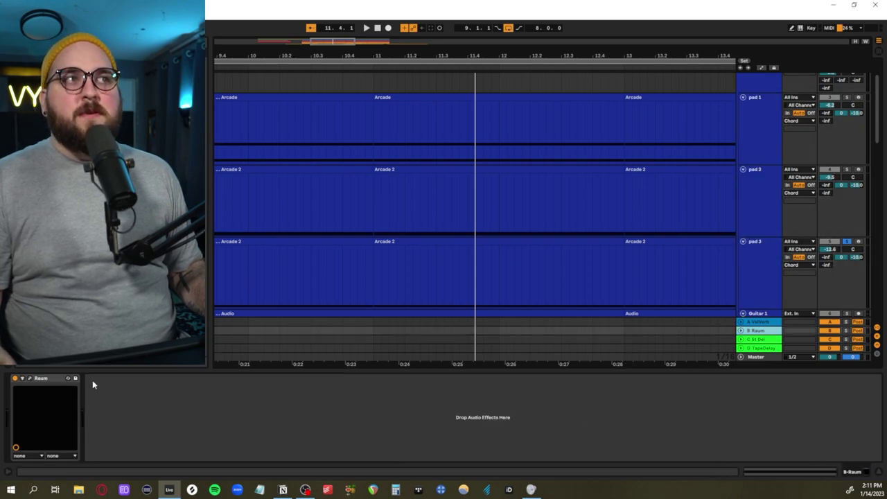
click(30, 379)
click(499, 90)
click(756, 339)
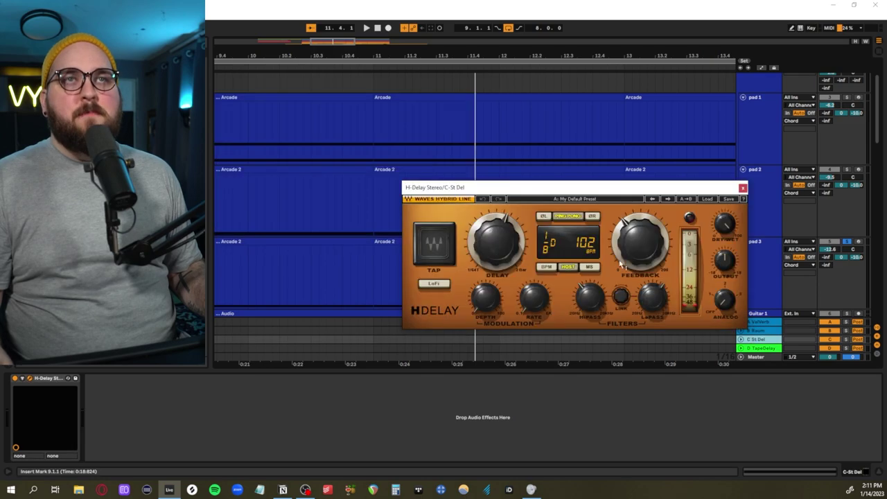
click(742, 188)
Step: Enlarge the Guitar 1 and Guitar 2 clips from bar 9 and place the insert marker in Guitar 2 to examine the recordings
scroll(423, 184, down, 1)
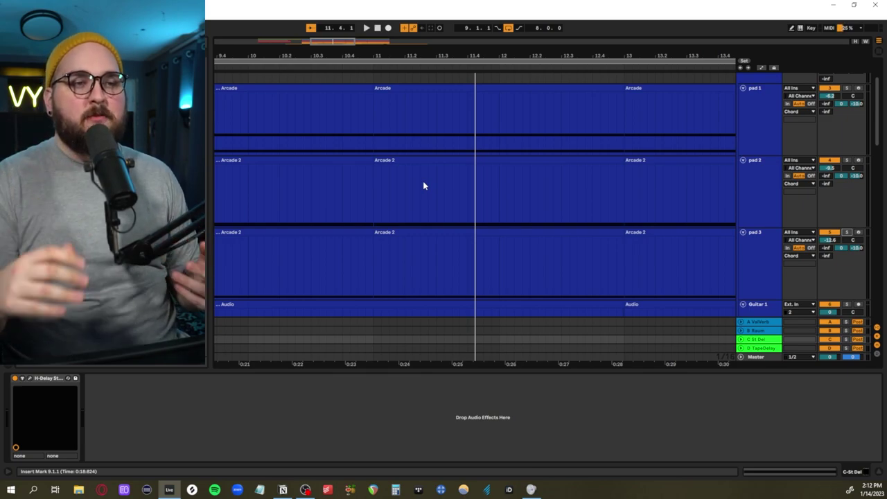
scroll(424, 183, down, 5)
scroll(321, 263, down, 1)
scroll(322, 266, up, 1)
drag(294, 266, 509, 290)
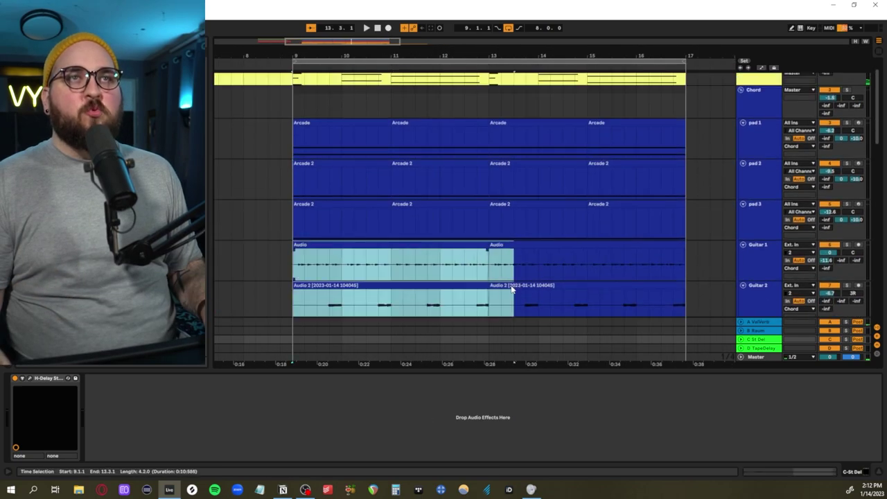
key(z)
click(437, 267)
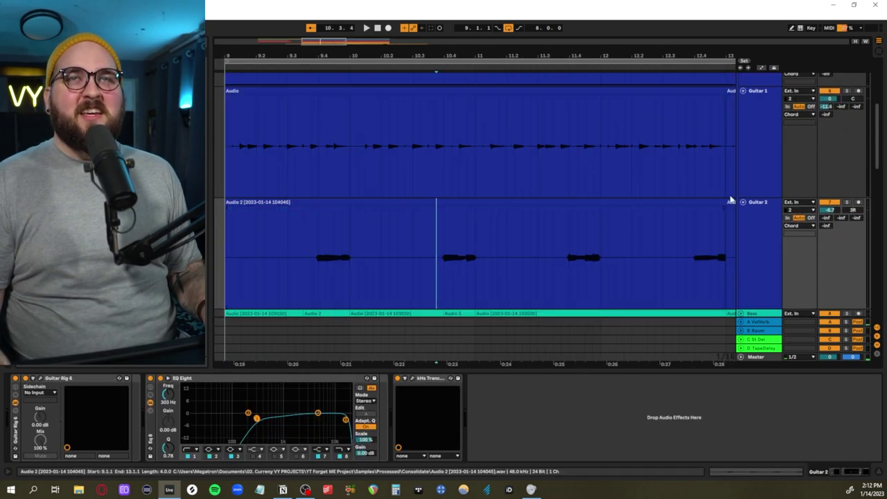
Step: Select the Guitar 1 and Guitar 2 tracks to compare their devices, and play Guitar 1 in solo
click(775, 163)
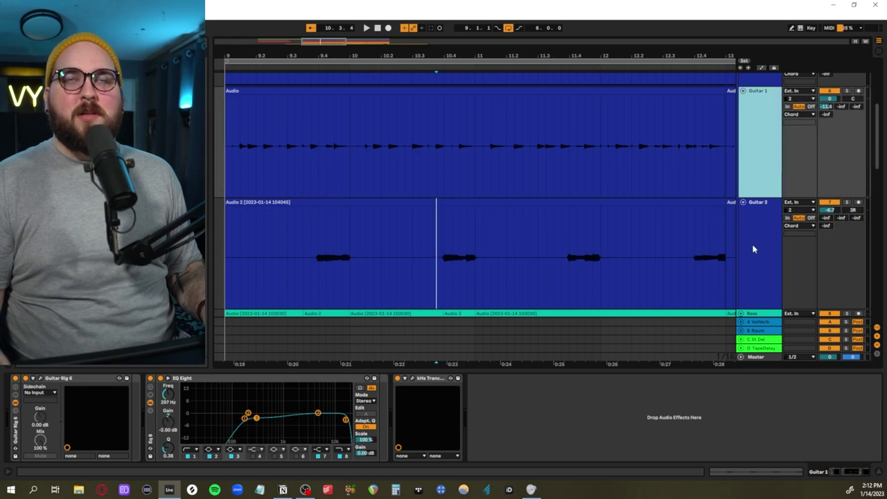
shift+click(752, 248)
click(846, 91)
key(space)
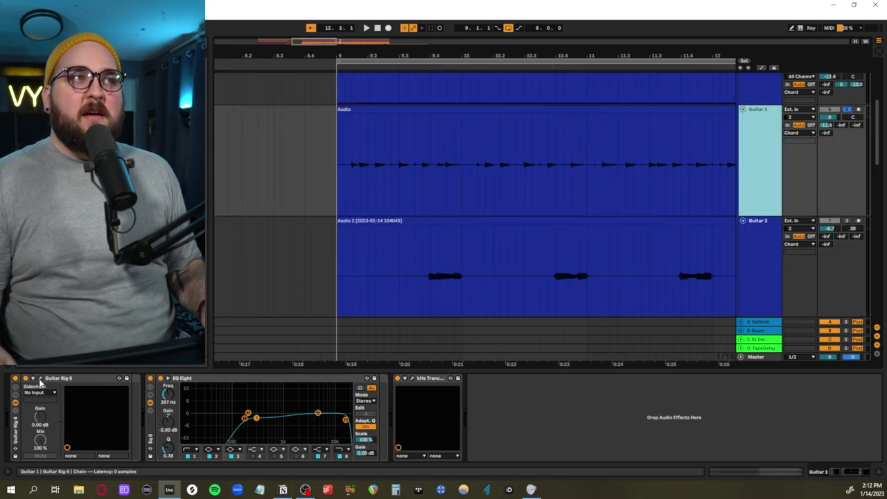
Step: Open Guitar Rig 6 on Guitar 1, move its window to review the Prince in the Rain preset, and close it
key(ctrl+alt+p)
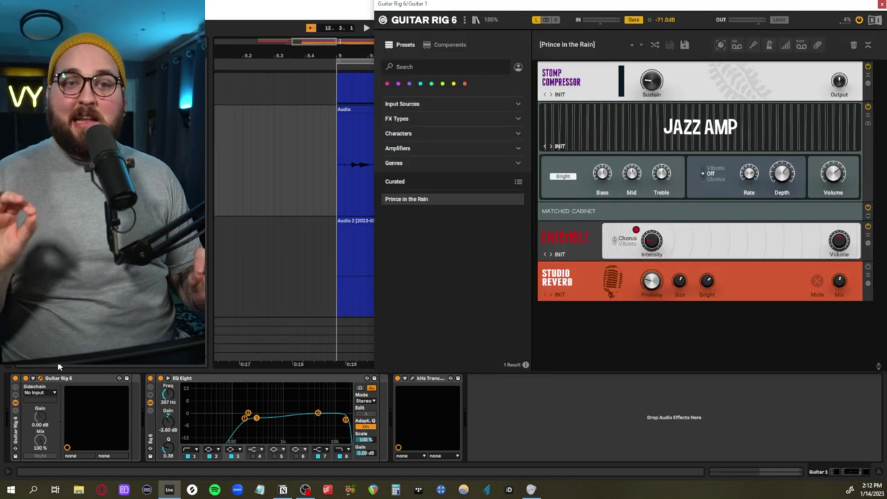
drag(601, 9, 478, 38)
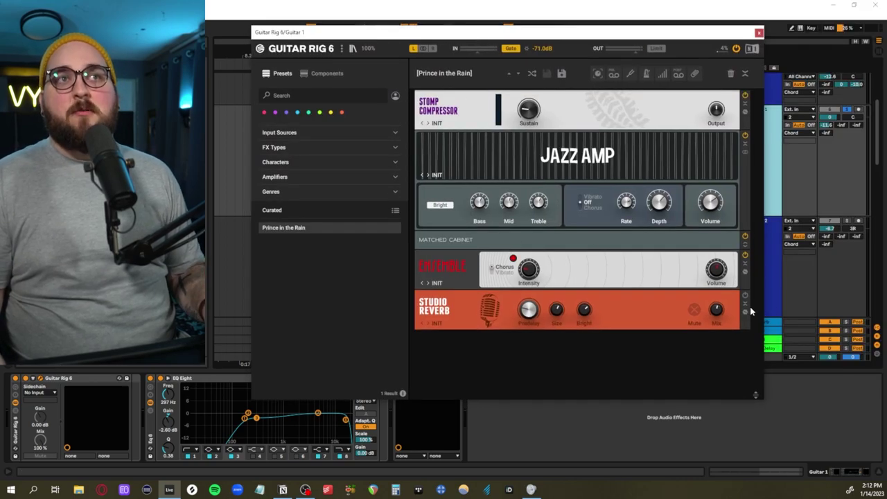
click(759, 33)
Step: Open the kHs Trance Gate plugin on Guitar 1, audition the guitars with it on screen, and close the plugin
key(ctrl+alt+p)
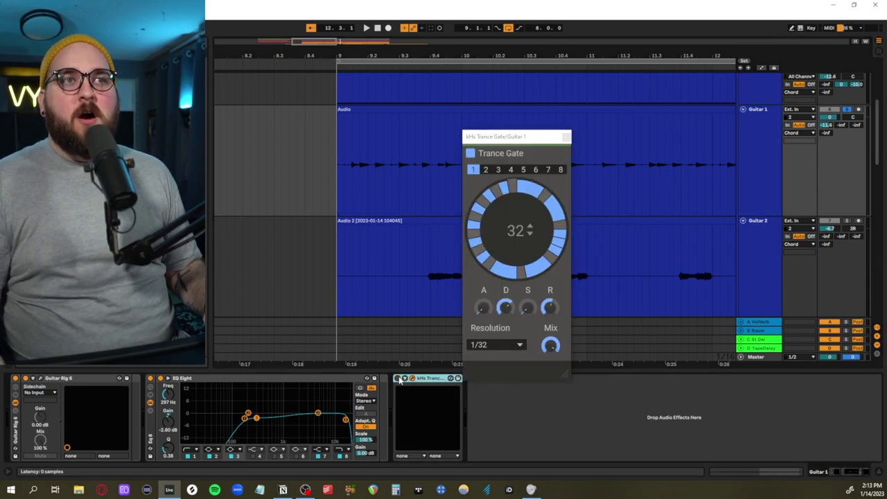
key(space)
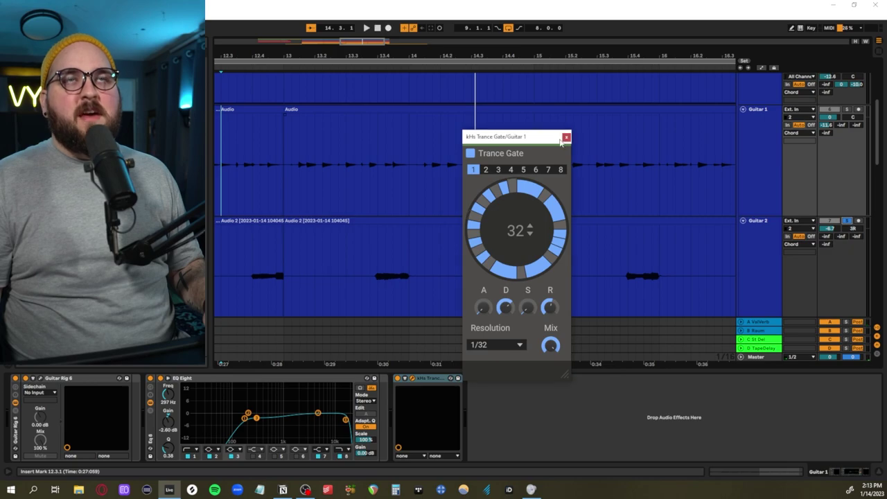
click(566, 138)
Step: Play the soloed Guitar 2 from bar 13.3.4, stop, turn off its solo and return to the overview of the Chord group
click(373, 280)
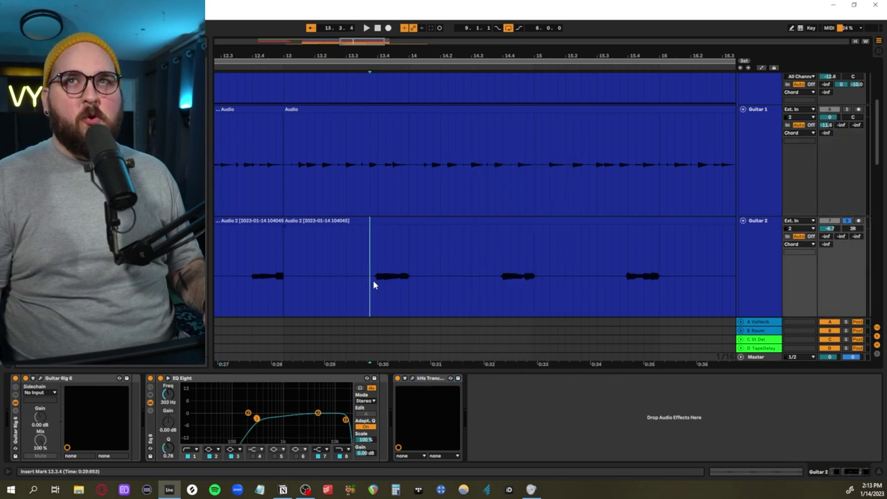
key(space)
scroll(373, 285, down, 1)
key(space)
key(s)
key(x)
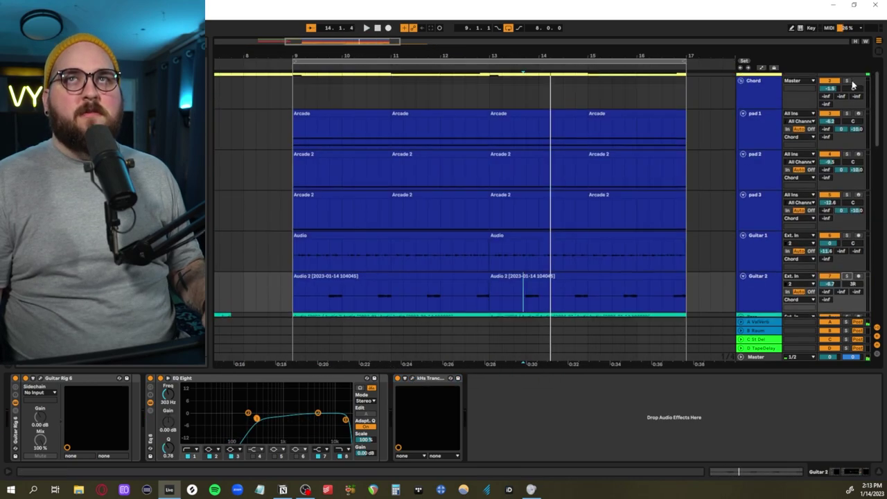
Step: Play the soloed Chord group from bar 9 and select its group track to review the shared EQ Eight and Trackspacer devices
click(295, 136)
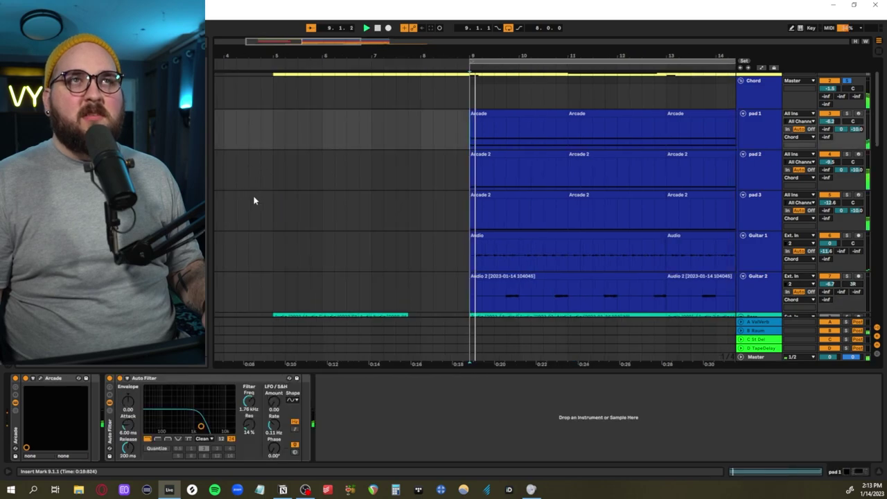
scroll(388, 225, down, 2)
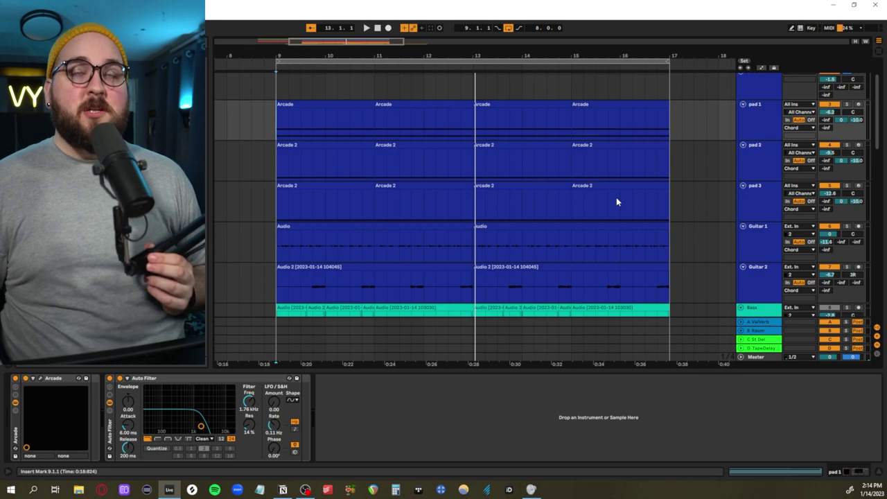
scroll(744, 131, up, 1)
click(755, 126)
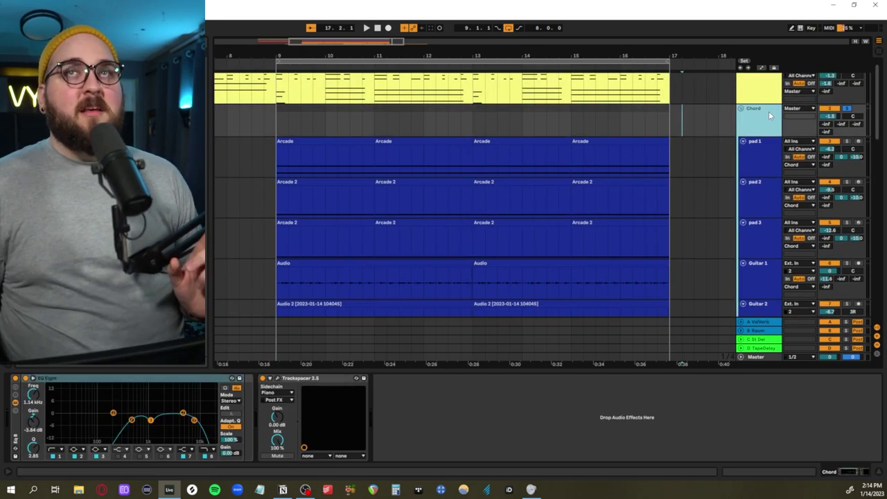
Step: Review the Chord group's EQ Eight, open its Trackspacer 2.5 plugin, move the window clear and play the soloed Piano and Chord parts
click(179, 380)
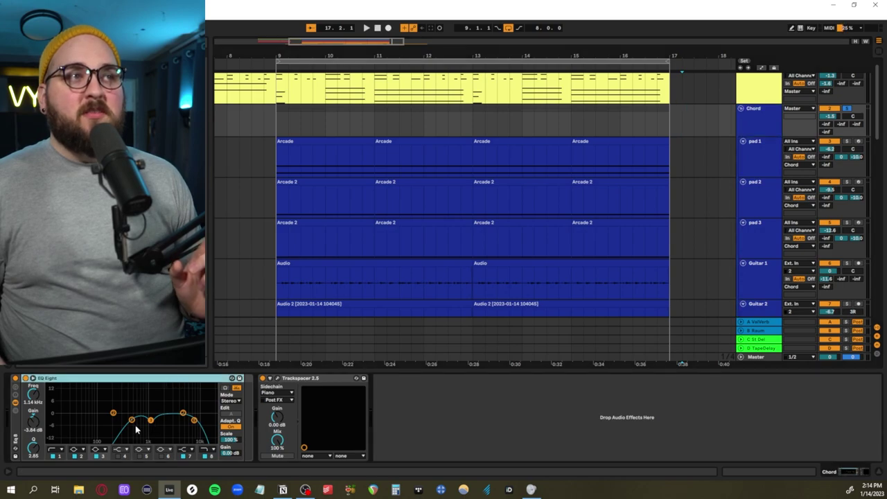
click(151, 422)
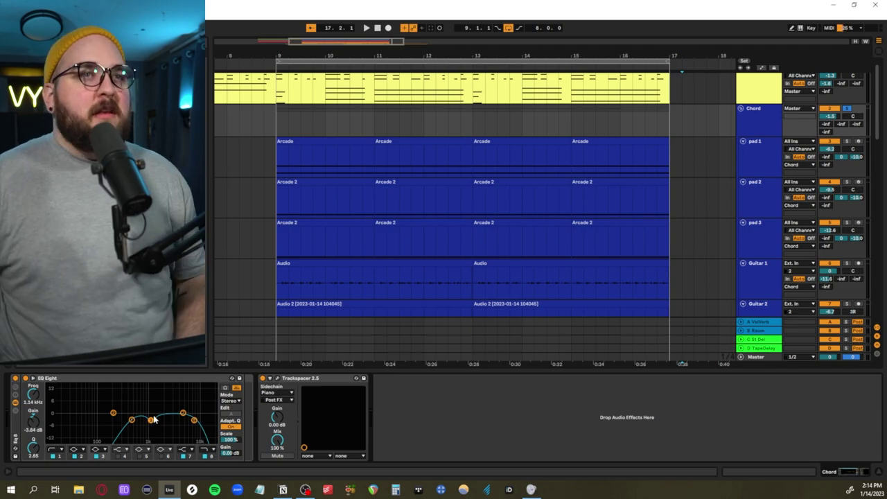
click(277, 378)
drag(620, 5, 530, 130)
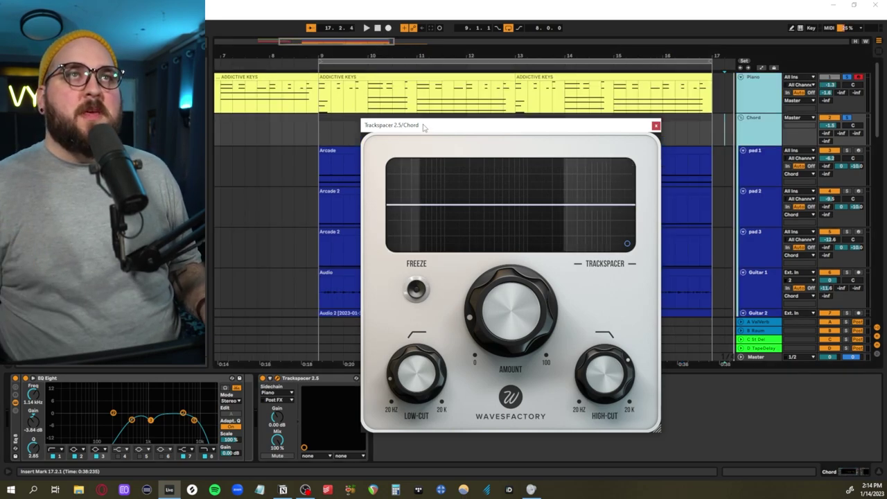
drag(424, 127, 380, 133)
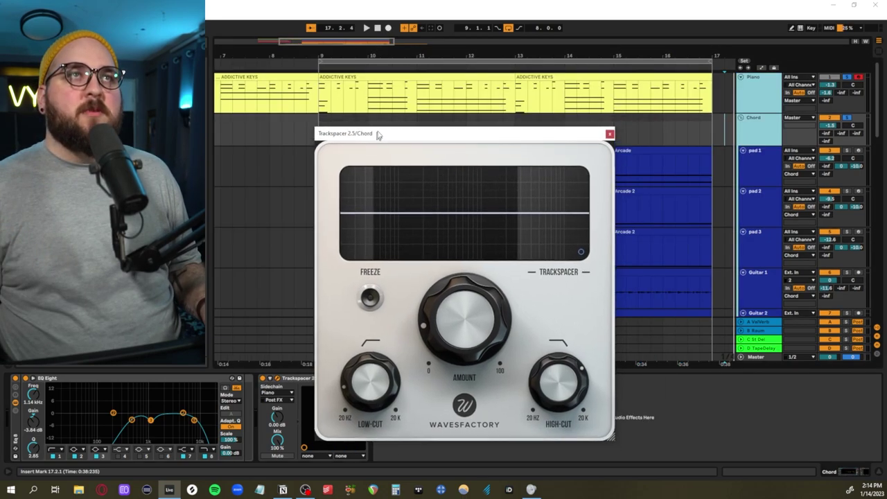
key(space)
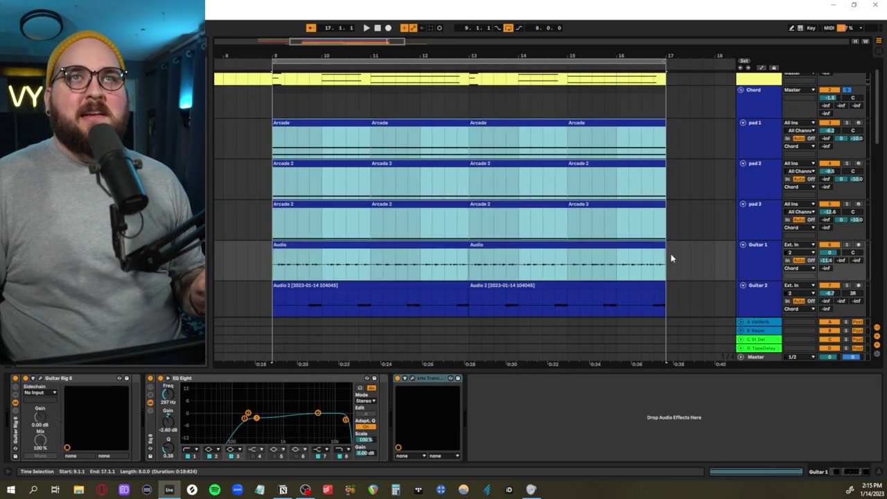
Step: Select the Bass clips from bar 9 to bar 13, zoom in on them and play the soloed track
scroll(669, 254, down, 3)
scroll(260, 261, down, 2)
drag(273, 253, 472, 245)
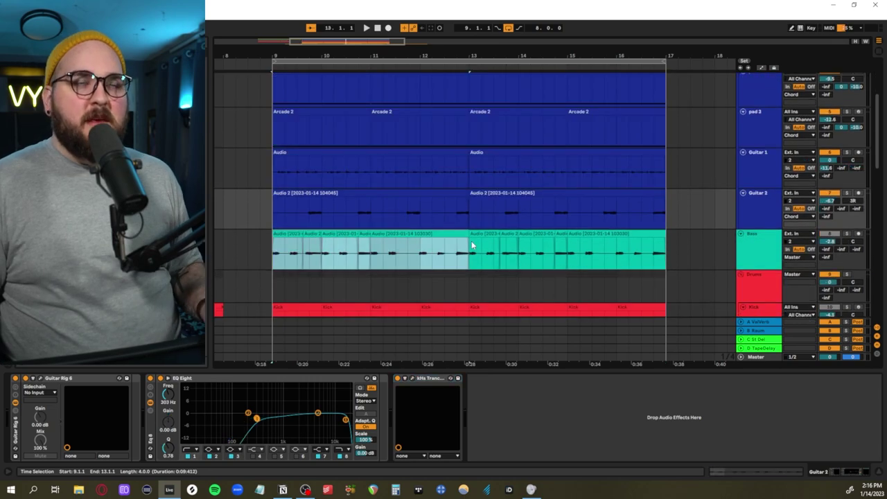
key(z)
key(space)
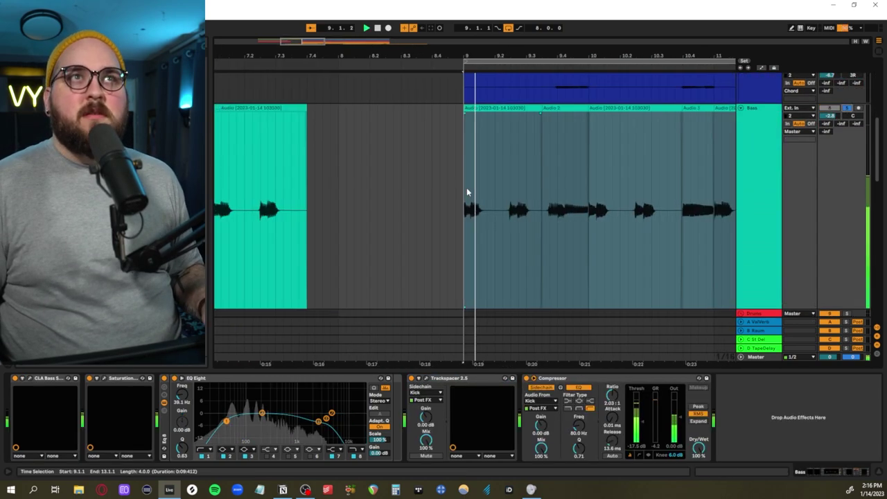
Step: Select the opening Bass clips in turn, including Audio 2 and Audio 3, to examine how the bass line is spliced together
click(386, 212)
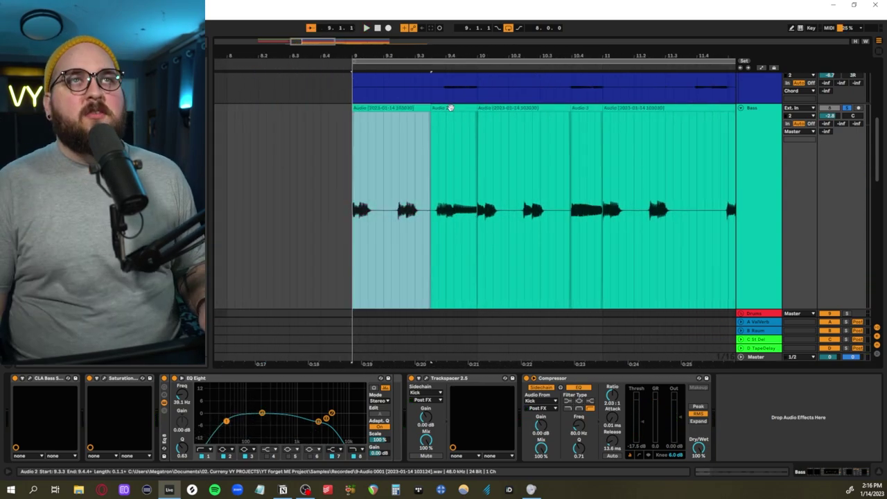
click(451, 108)
click(587, 107)
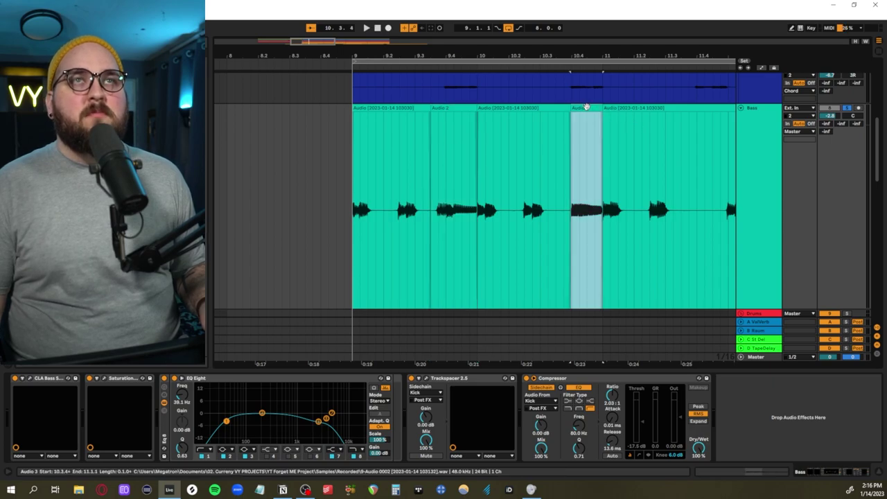
click(457, 110)
click(393, 102)
click(393, 108)
scroll(444, 165, right, 3)
scroll(444, 164, left, 2)
click(440, 108)
click(385, 108)
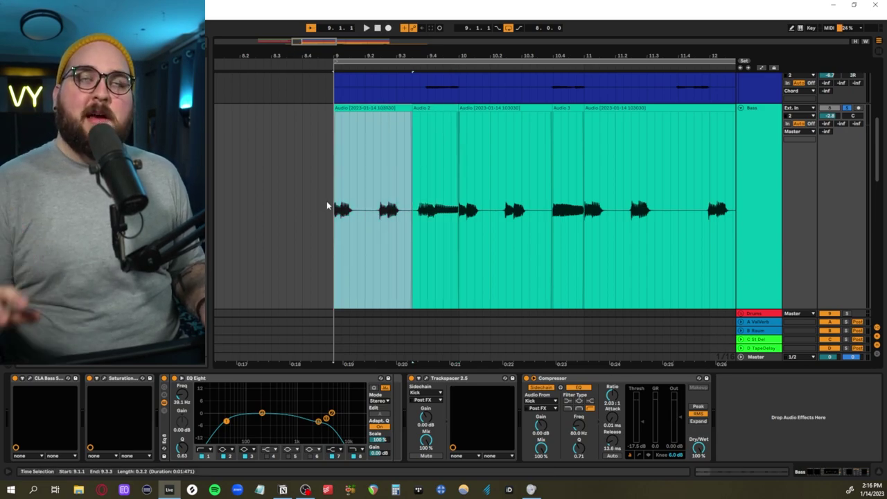
Step: Play the soloed Bass from 8.4.4 and highlight the Drums group lane from 8.4.4 to 12.2.2
click(327, 206)
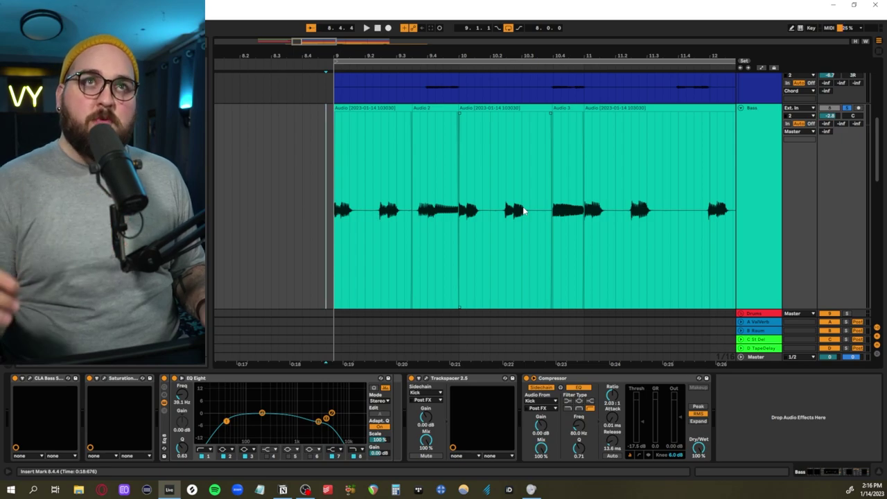
key(space)
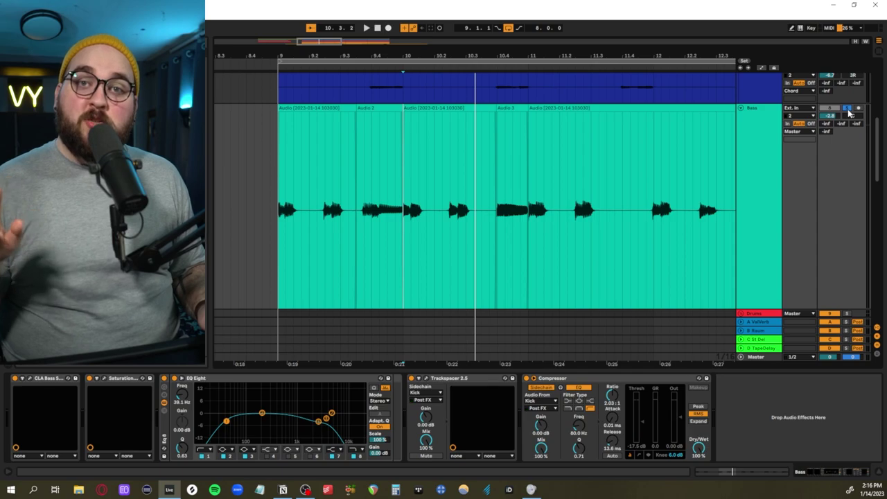
scroll(506, 194, down, 2)
drag(270, 285, 693, 284)
scroll(472, 238, up, 1)
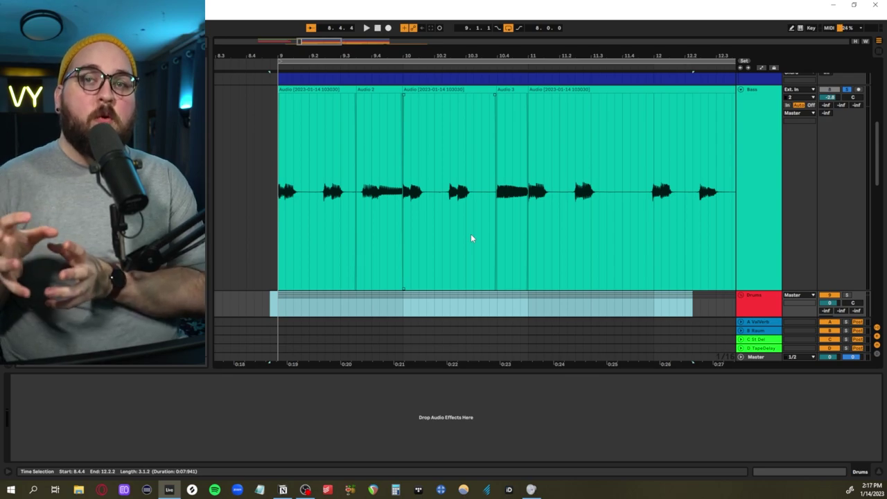
Step: Select the Audio 2 and Audio 3 Bass clips and play the Bass from 10.3.4 and from 9.3.3
click(471, 238)
click(380, 95)
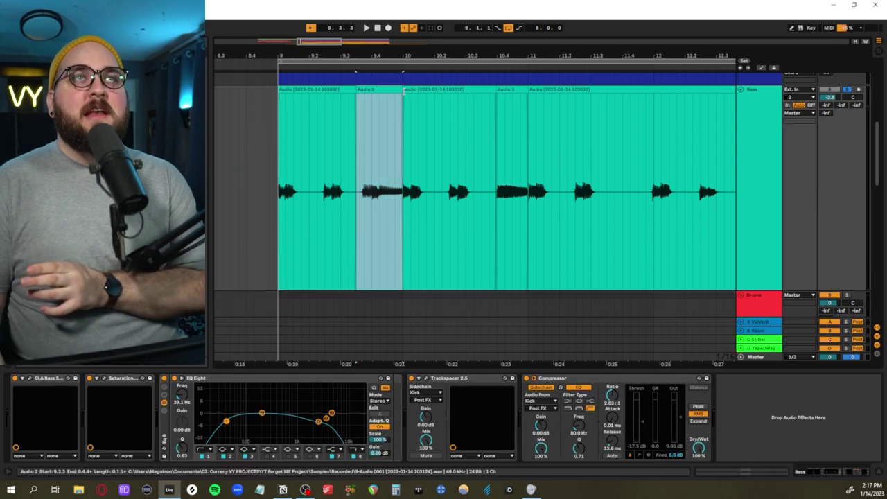
click(508, 93)
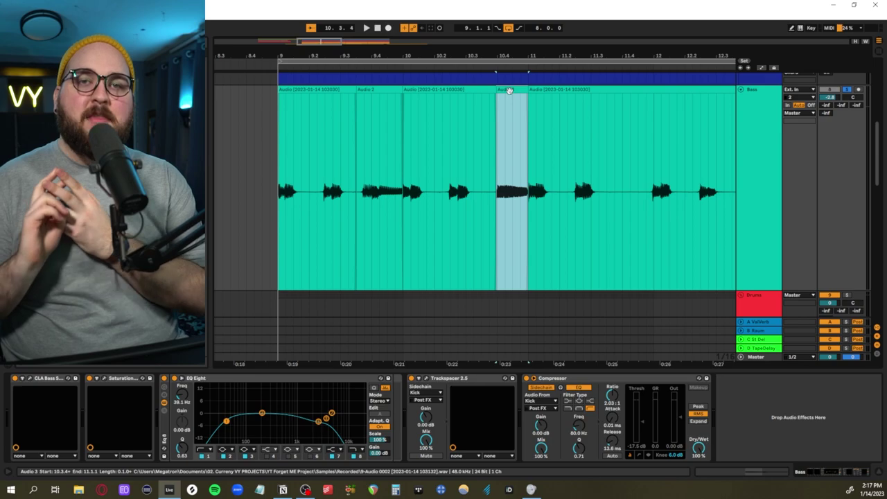
click(511, 104)
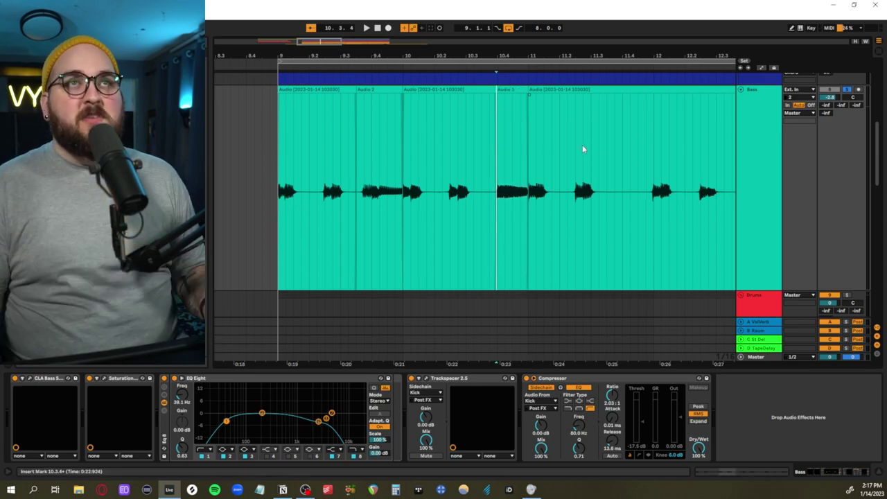
key(space)
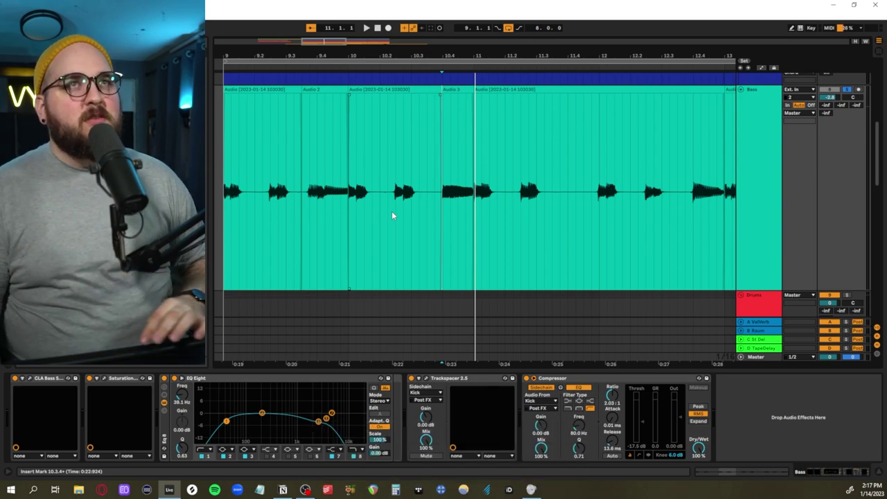
scroll(391, 216, left, 3)
click(391, 216)
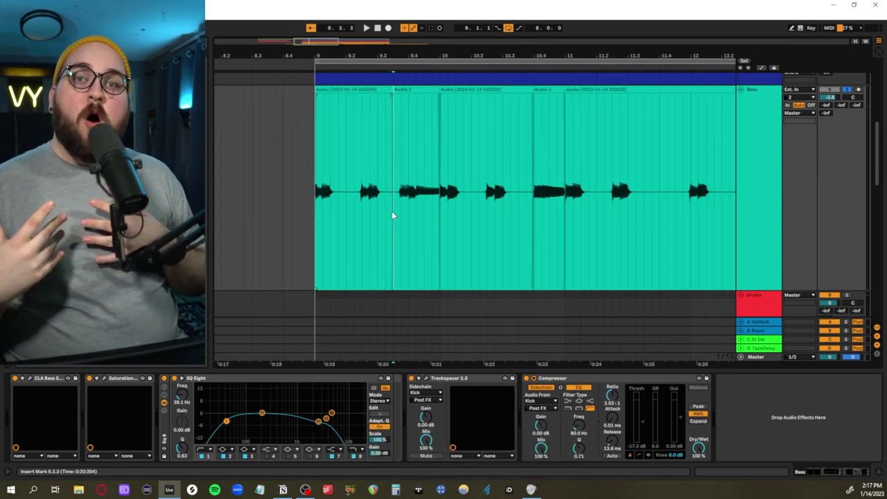
key(space)
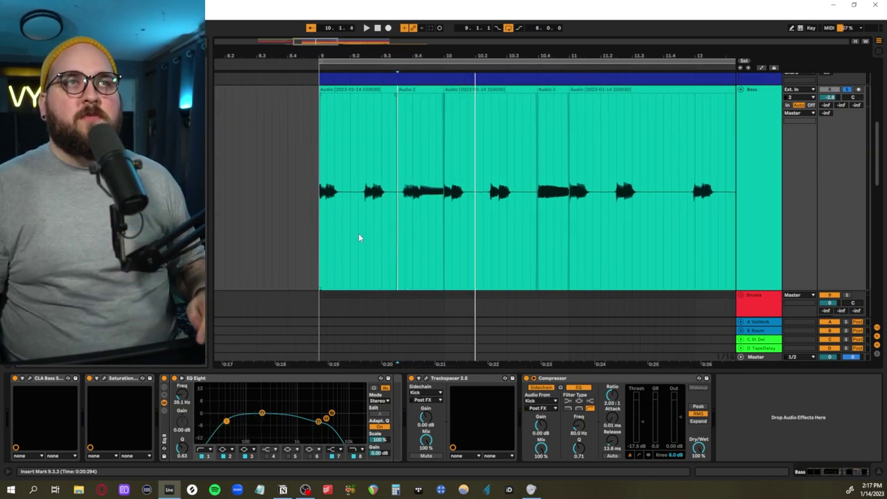
Step: Highlight individual bass notes across the clips in bars 9 and 10 to compare them, ending with the range 10.1.1 to 10.2.4
drag(367, 234, 392, 229)
drag(445, 233, 469, 229)
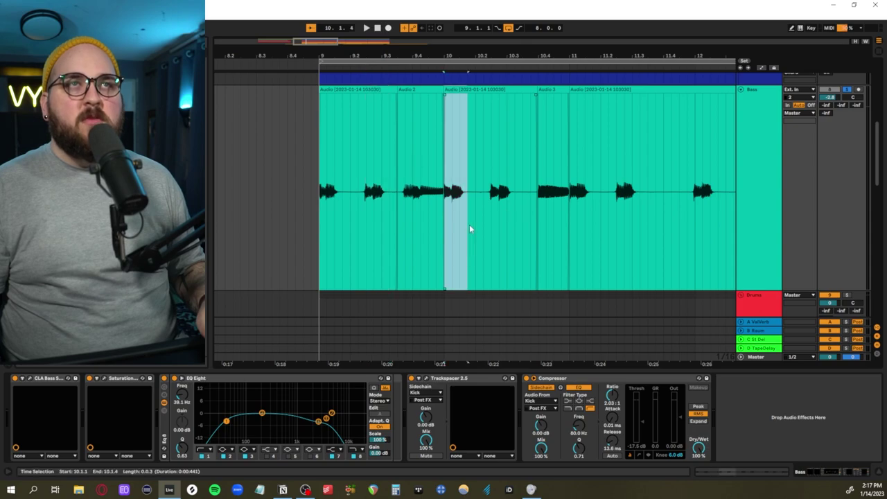
drag(359, 236, 492, 228)
click(395, 90)
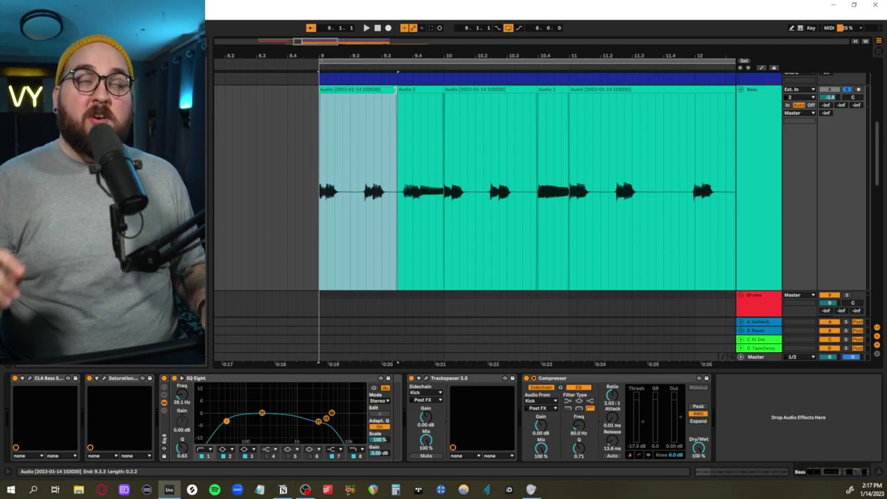
drag(320, 224, 373, 230)
drag(445, 239, 500, 237)
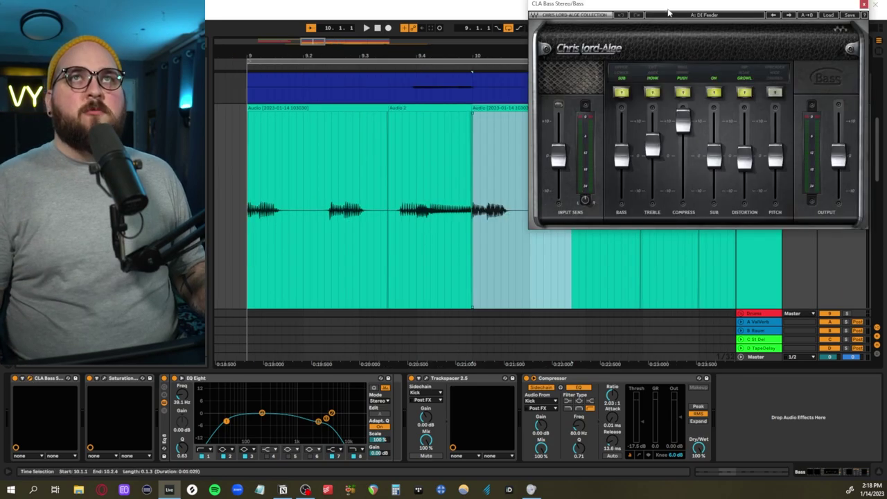
Step: Review the CLA Bass plugin on the Bass track, close it, and bring the Saturation Knob window into view to examine it
drag(669, 12, 487, 140)
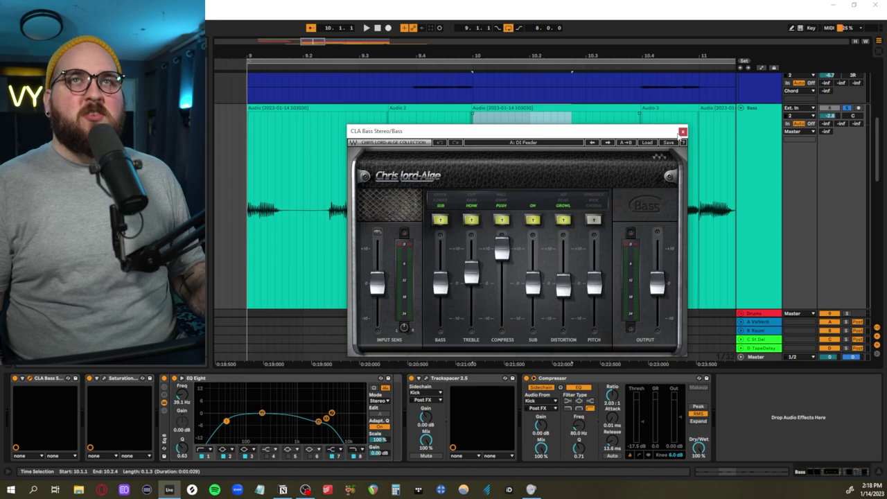
click(682, 132)
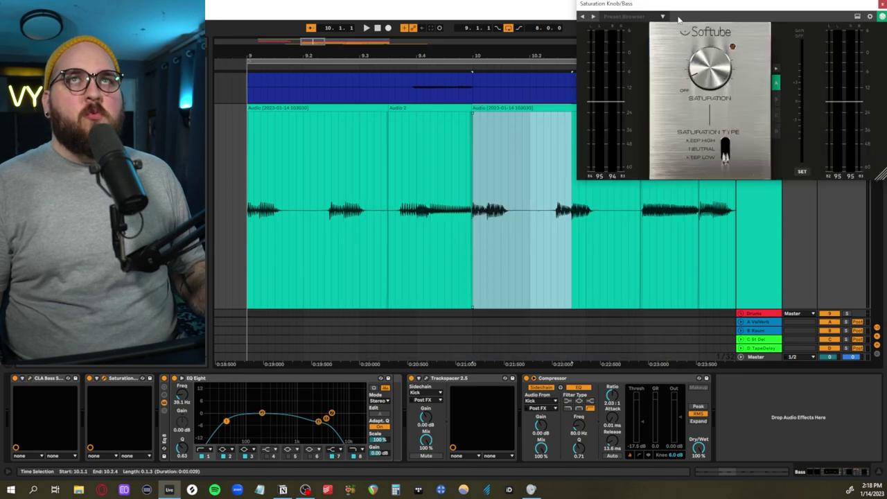
drag(687, 8, 445, 178)
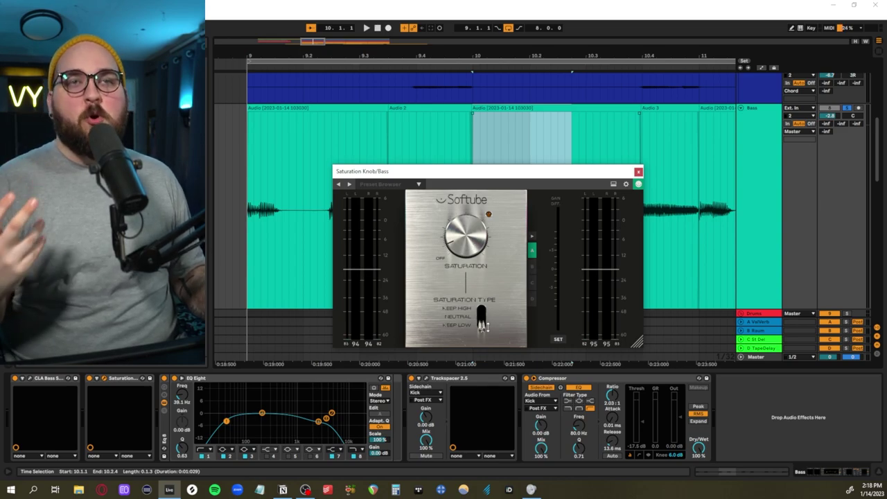
Step: Review the Bass track's EQ Eight, Trackspacer 2.5 and kick-sidechained Compressor, and close the Trackspacer window
click(290, 419)
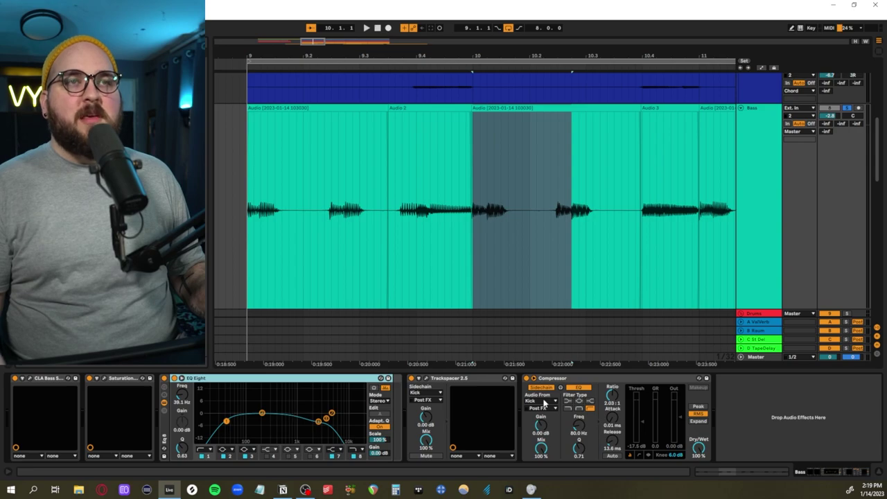
click(463, 381)
click(427, 379)
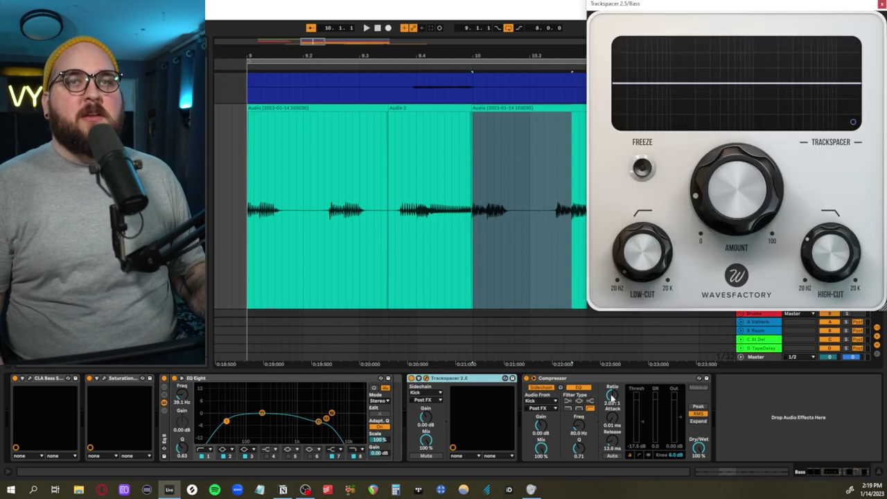
click(882, 4)
click(468, 227)
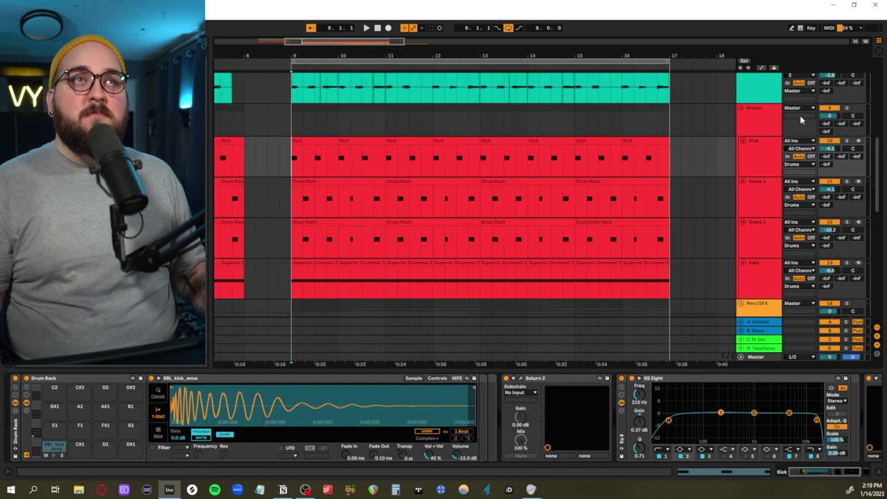
Step: Select the Kick track, solo it and play it from bar 9
click(769, 161)
click(847, 142)
click(846, 141)
key(space)
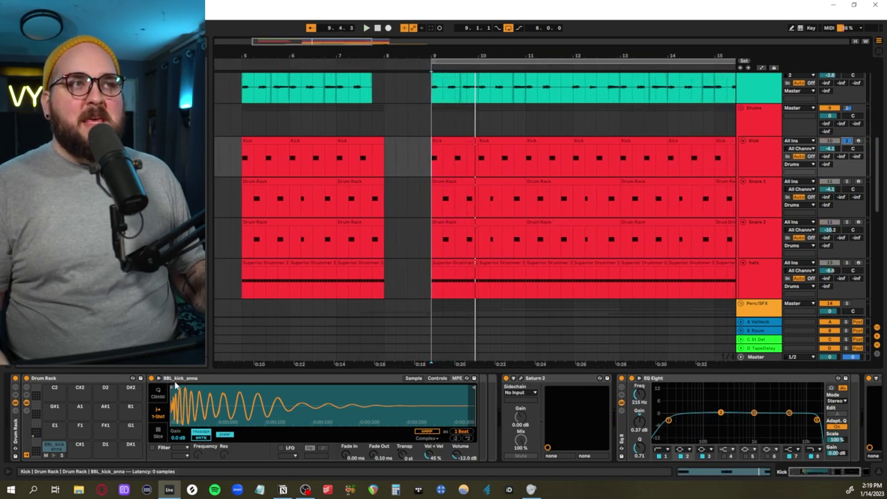
Step: Switch to Splice, open the Bedroom Beats & Lofi Hip-Hop pack from the BBL_kick_anna.wav result, browse its samples and move the window
click(192, 489)
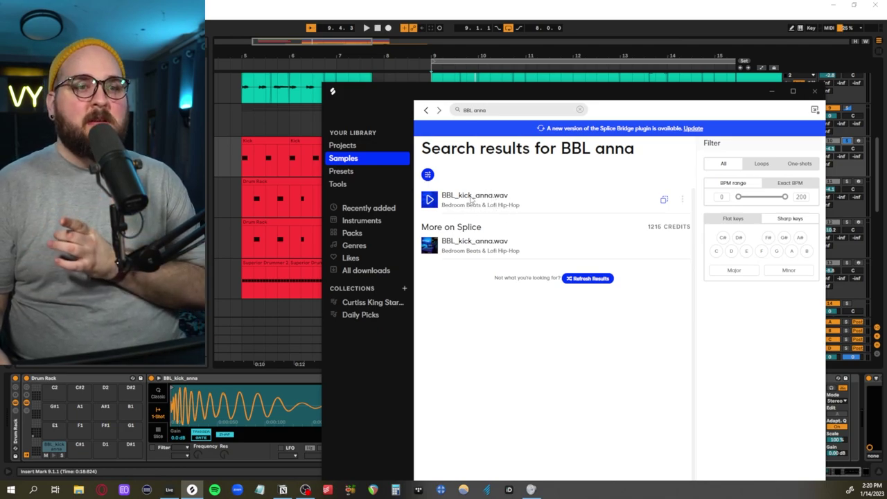
click(471, 204)
scroll(478, 291, down, 3)
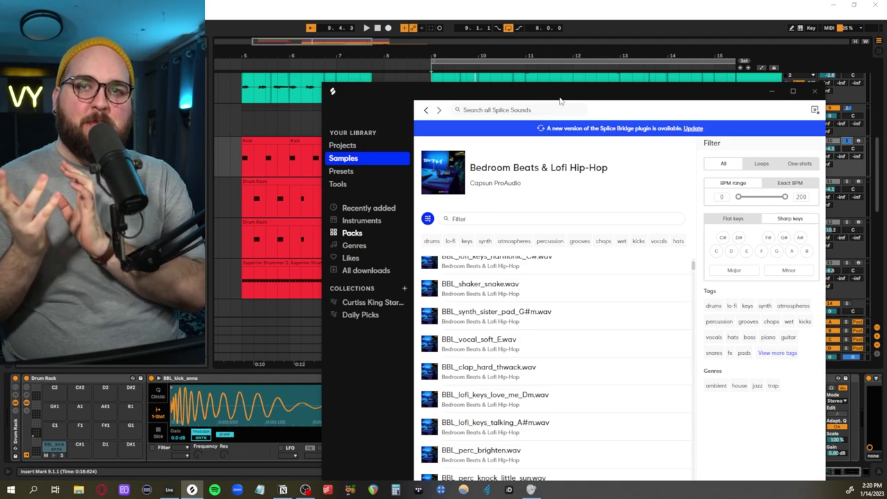
drag(561, 98, 437, 383)
Step: Highlight the Snare 1 pattern from bar 9 and play the soloed track
click(428, 201)
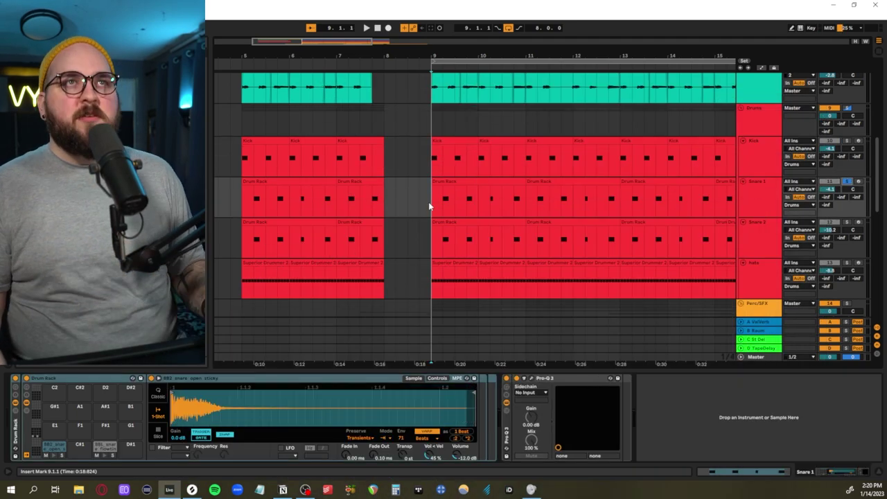
drag(431, 202, 563, 205)
key(space)
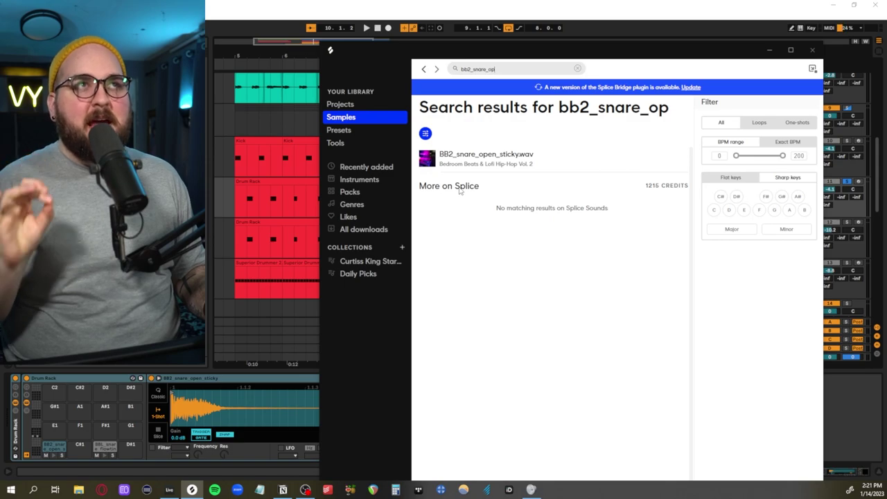
Step: Return to Ableton Live, select Snare 2, solo it and play it to audition the NP_snare_clean sample
click(283, 239)
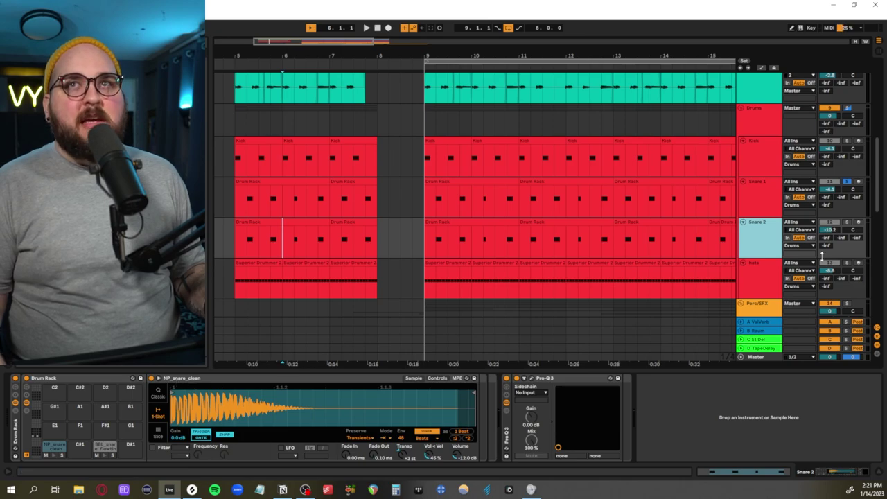
click(846, 222)
key(space)
scroll(645, 250, up, 4)
scroll(639, 252, down, 2)
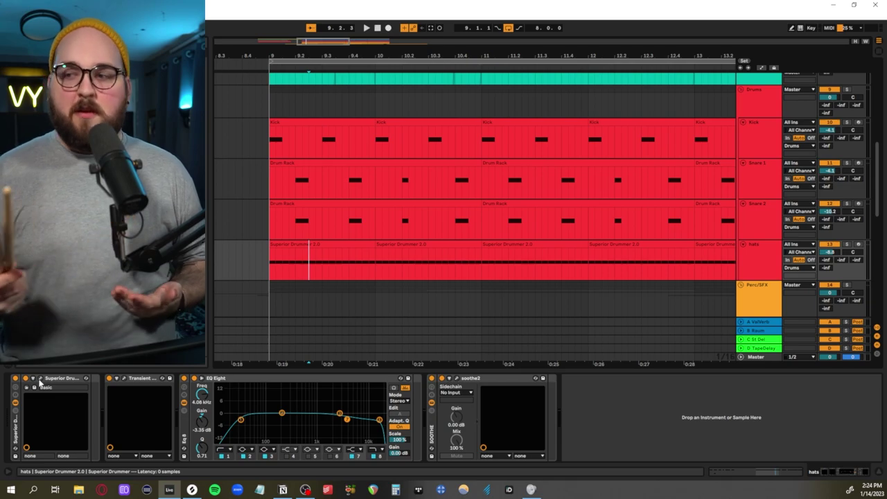
Step: Focus on the hats clip in bar 9, show its notes and reduce the height of the velocity lane
drag(280, 263, 378, 259)
key(z)
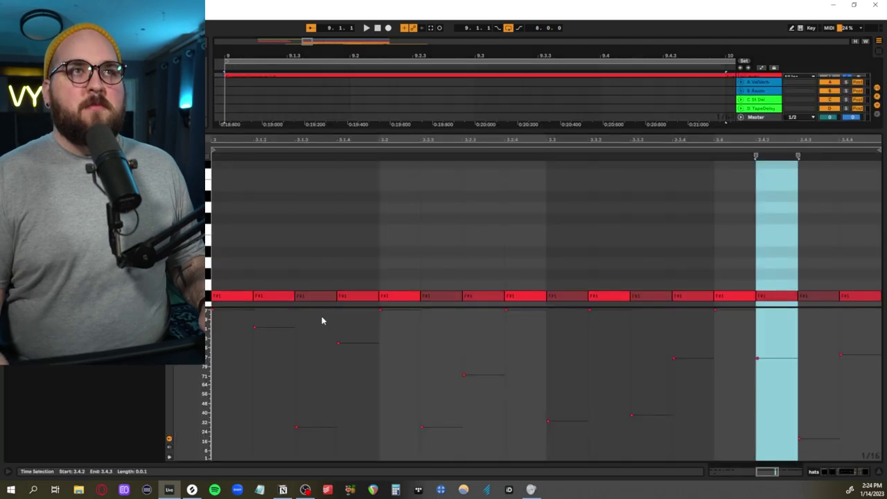
click(331, 310)
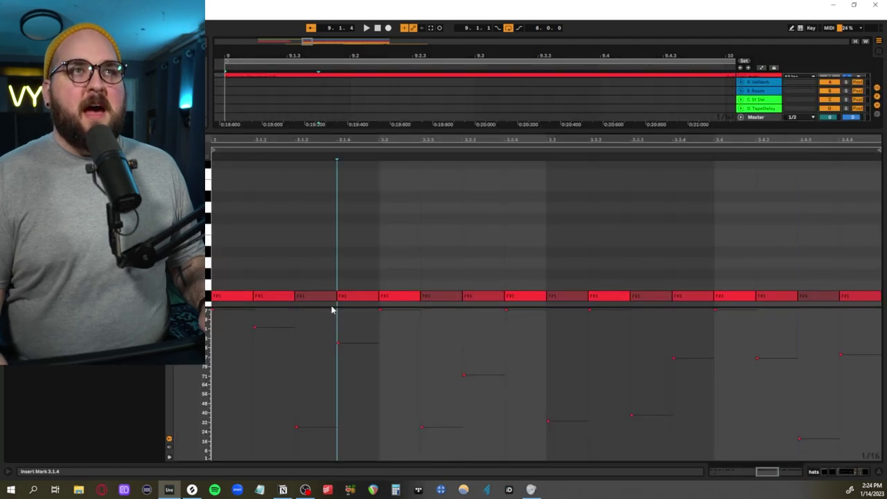
drag(331, 309, 323, 368)
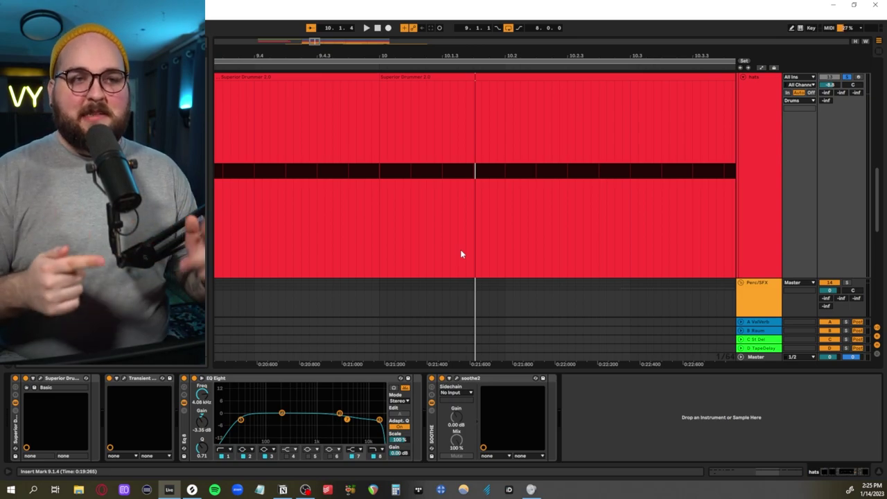
Step: Reopen the hats clip starting at bar 9 and examine its repeated F#1 notes and their varied velocities
key(minus)
key(minus)
key(minus)
key(minus)
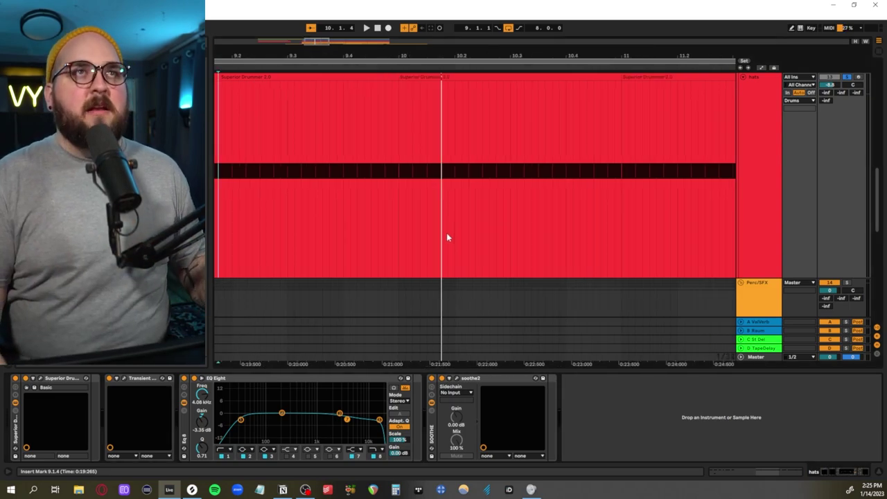
scroll(409, 215, up, 1)
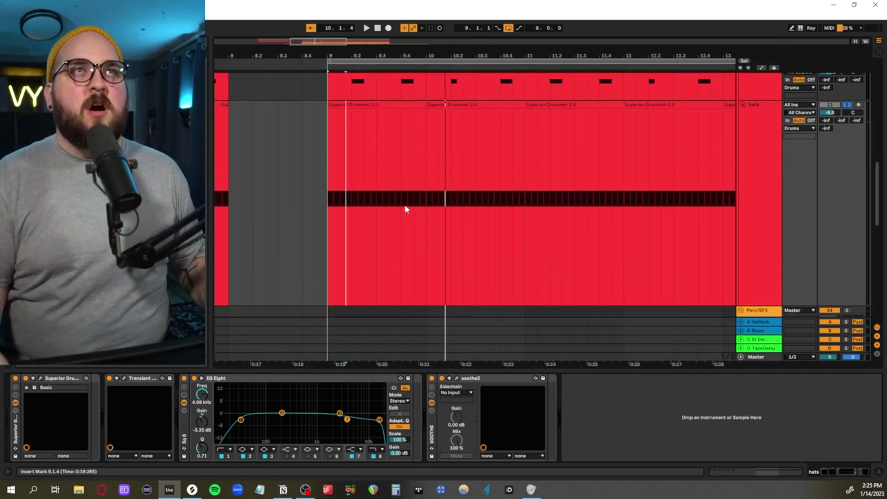
click(395, 108)
double_click(386, 105)
scroll(391, 334, up, 3)
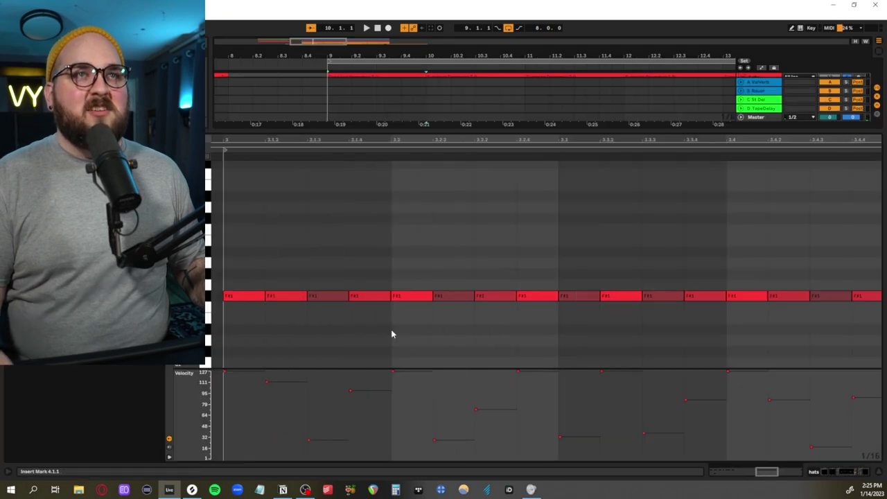
scroll(391, 335, down, 3)
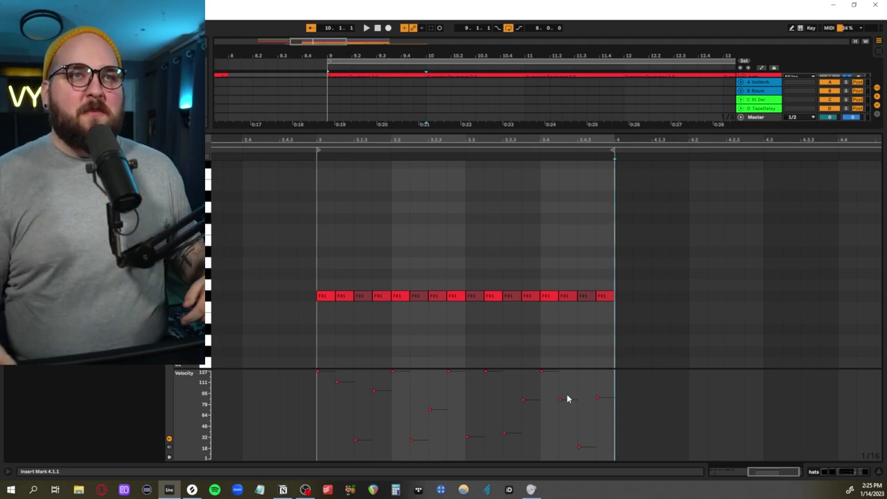
Step: Try all the hat notes in the clip at velocity 127, then undo the velocity change
drag(326, 279, 326, 297)
click(614, 266)
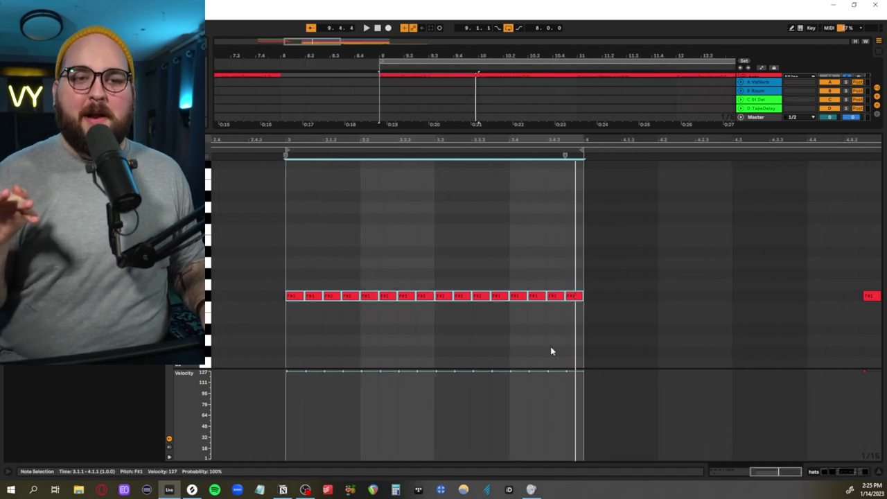
key(ctrl+z)
key(space)
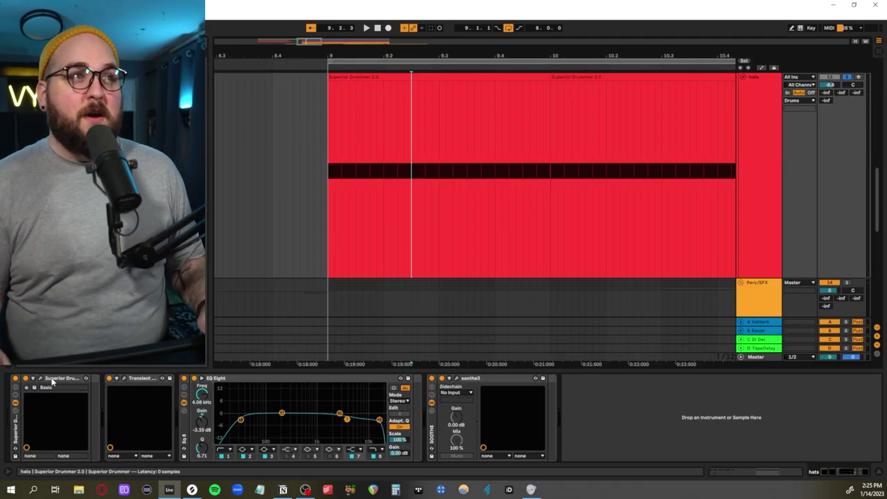
Step: Open Superior Drummer on the hats track, view its drum kit and mixer, and close it
click(52, 380)
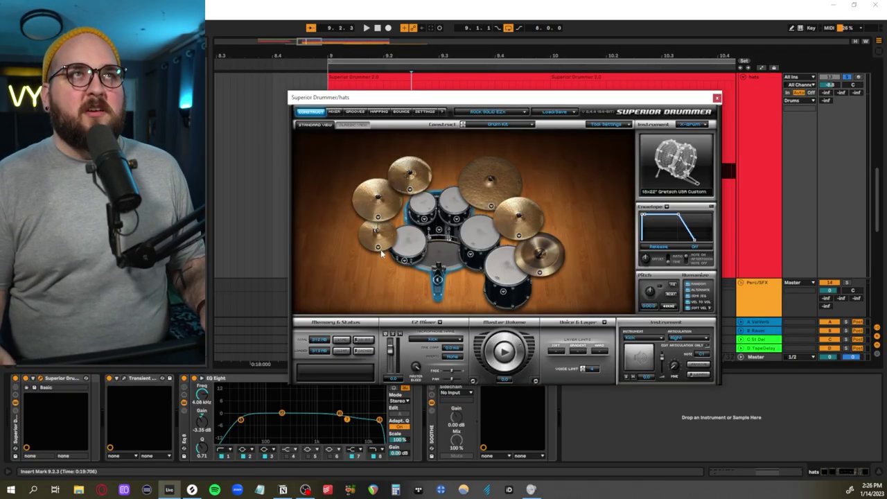
click(334, 111)
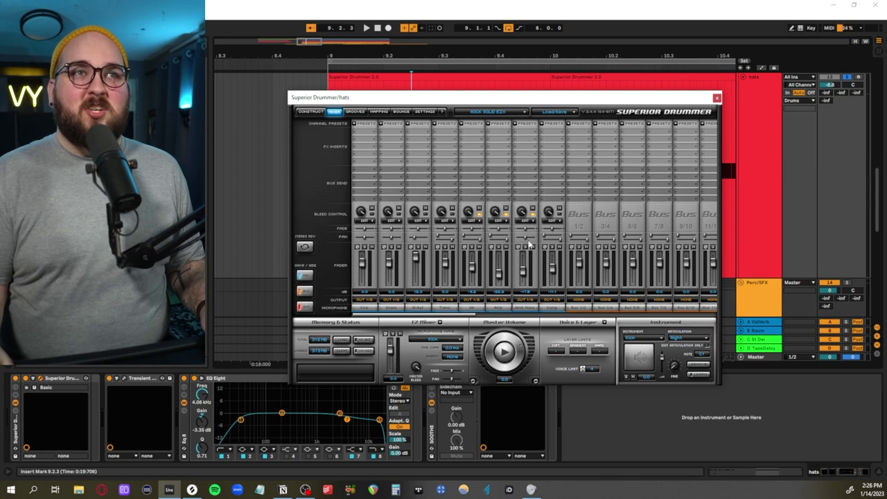
click(717, 97)
key(minus)
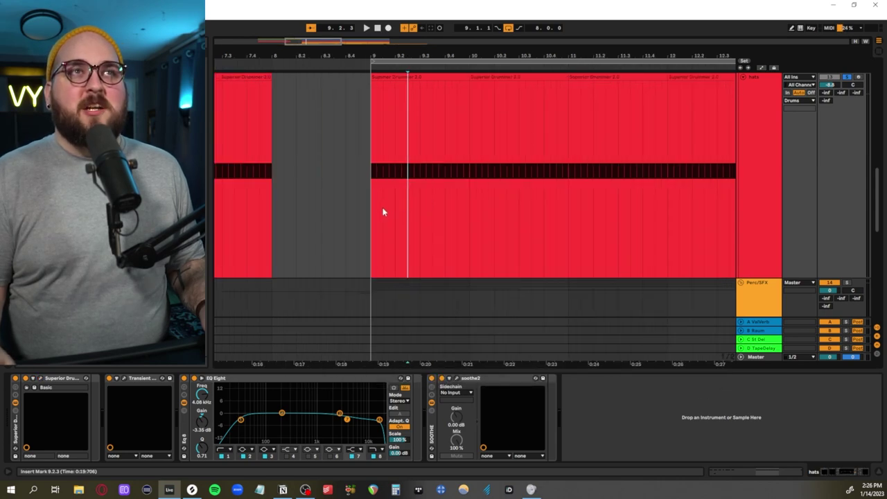
Step: Bring up the Freeze Track option for the hats track, dismiss it and place the insert marker at bar 9
click(760, 146)
right_click(763, 144)
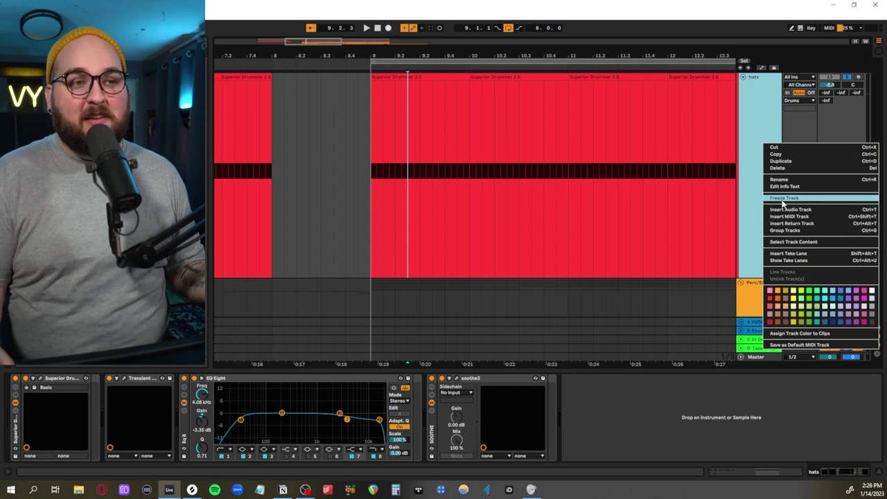
click(372, 220)
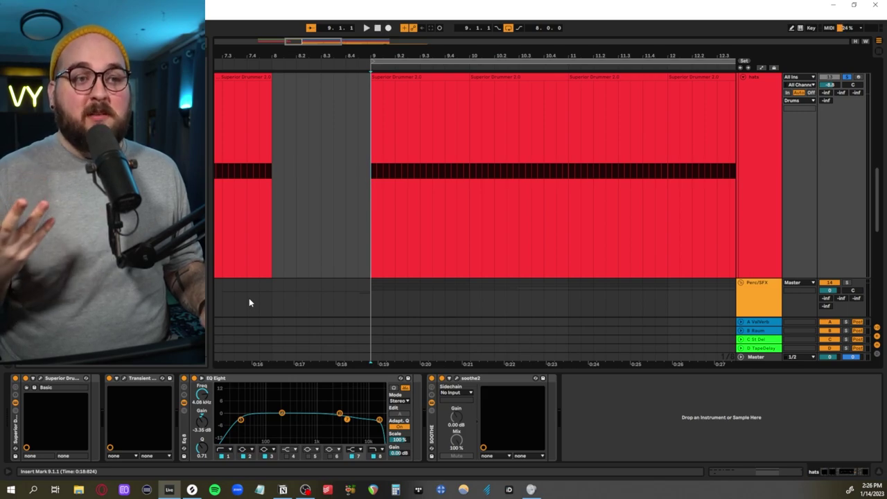
Step: Open Transient Master on the hats track, show its Sustain automation and move the plug-in window clear of the curve
click(124, 379)
scroll(269, 225, down, 3)
scroll(291, 222, left, 5)
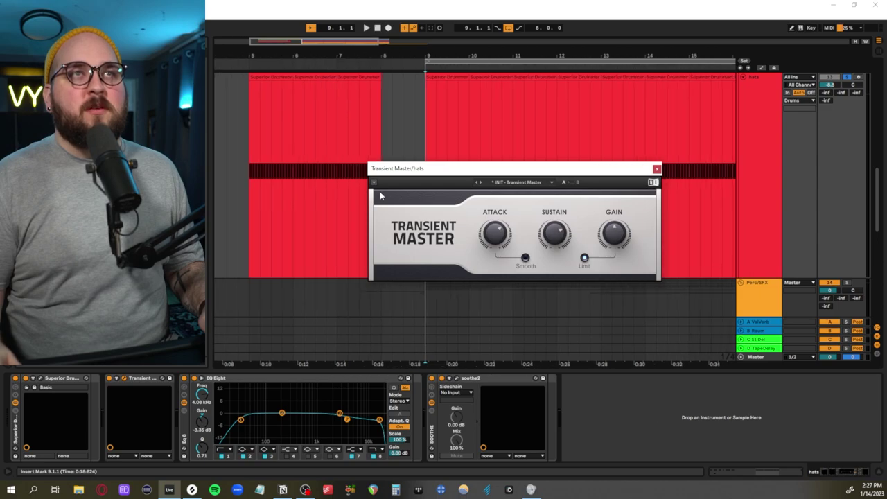
drag(451, 169, 431, 199)
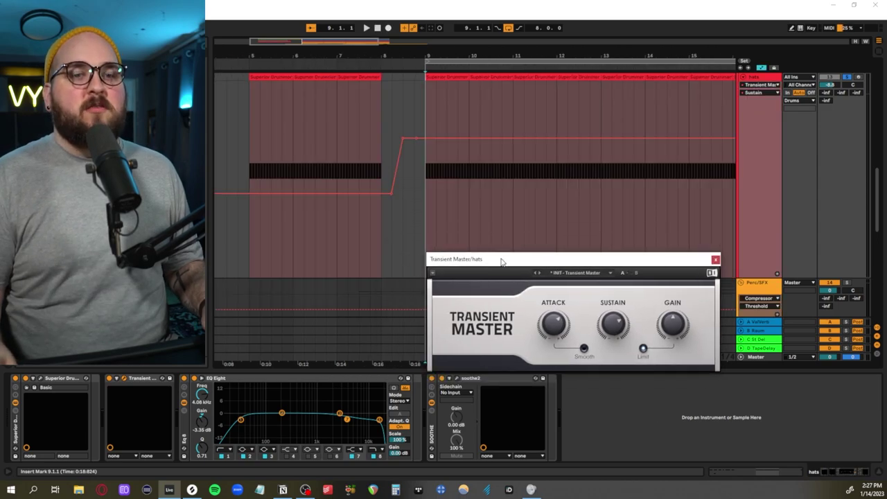
drag(501, 260, 507, 249)
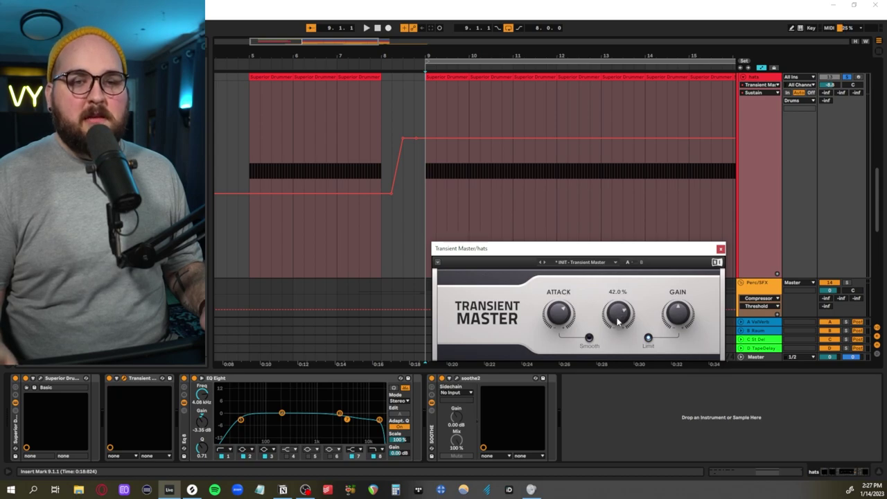
Step: Place the insert marker in the sections before and after the automation ramp to compare Transient Master's Sustain values
click(284, 173)
mouse_move(622, 317)
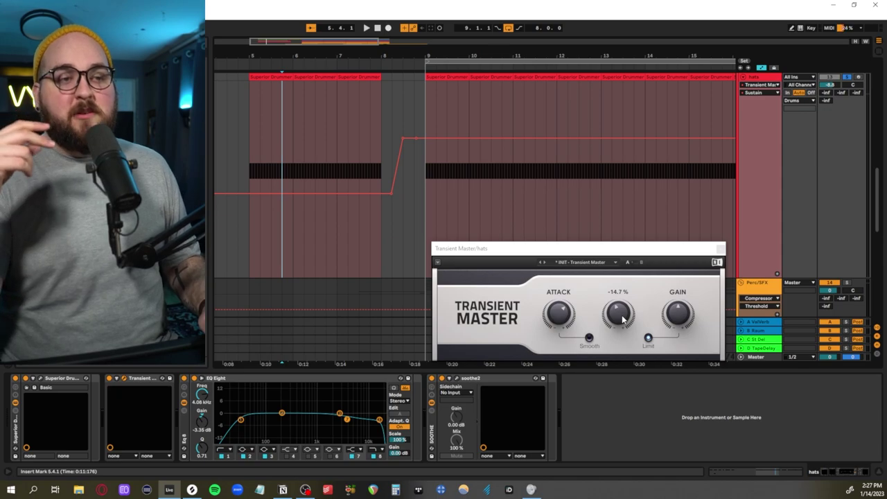
click(449, 196)
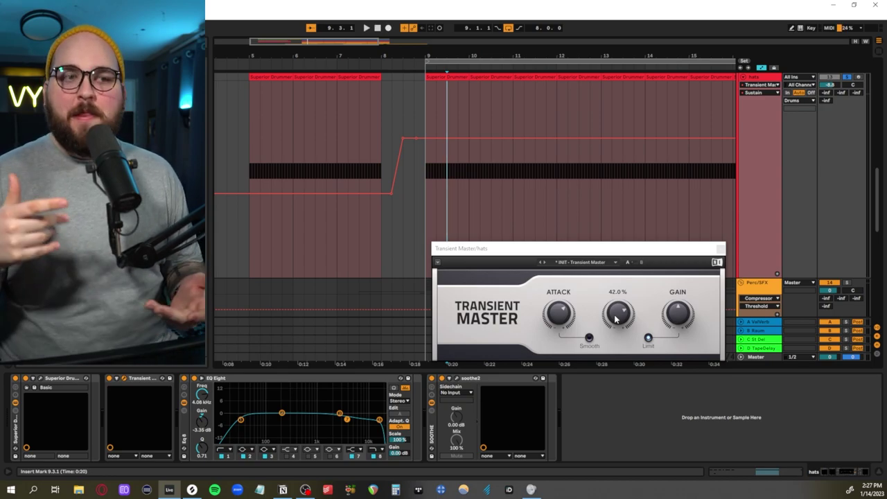
click(315, 181)
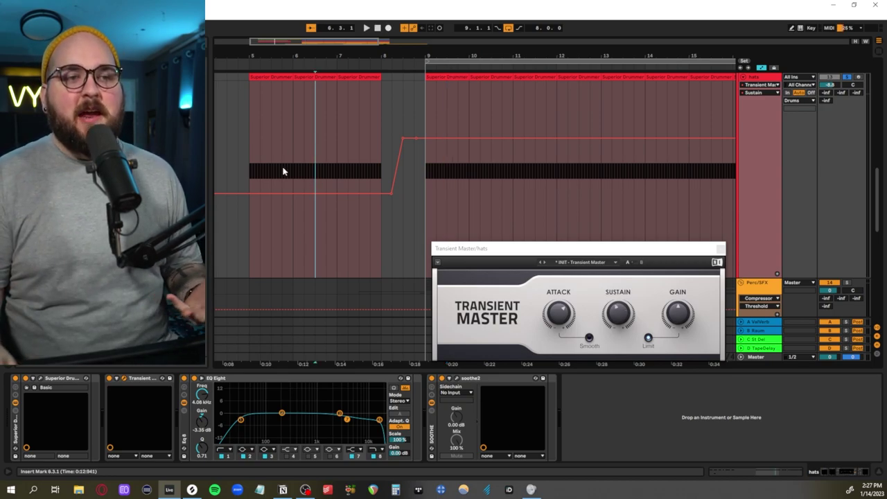
Step: Play the hats from bar 5 and from bar 9 to compare the automated sustain, then hide the Transient Master window
click(249, 159)
key(space)
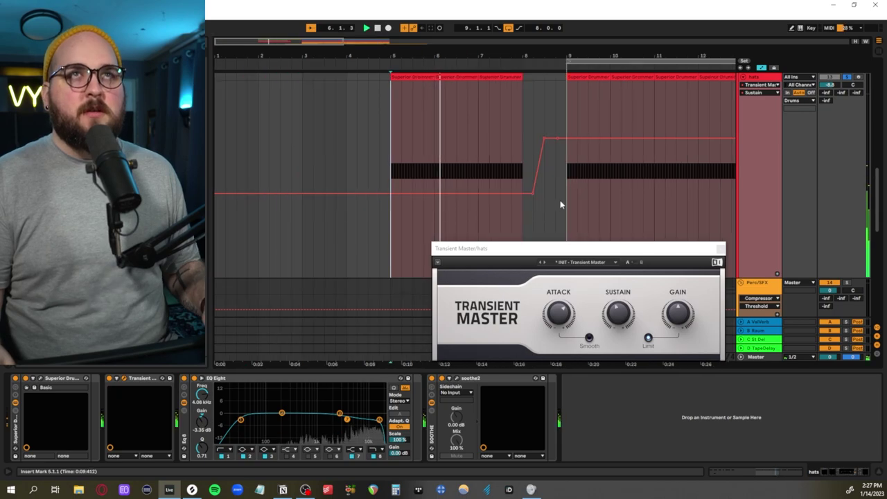
click(565, 196)
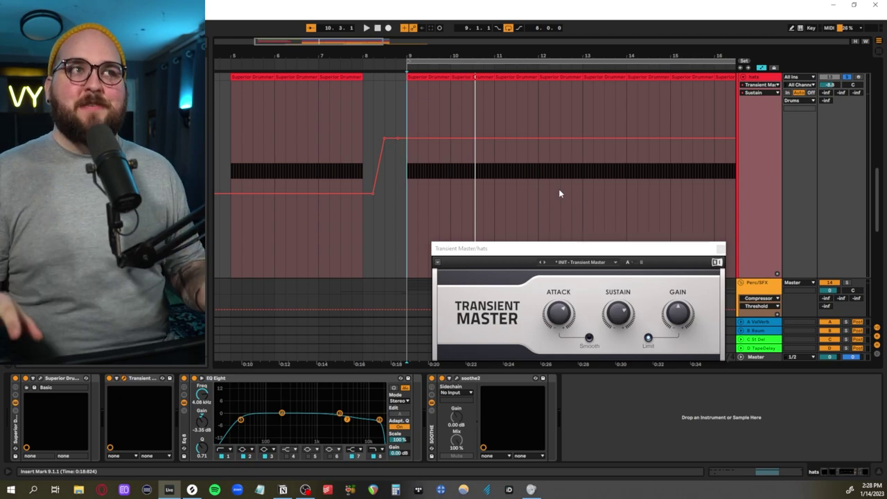
key(ctrl+alt+p)
Step: Select the hats' EQ Eight, open soothe2 to inspect its settings during playback, and close it
click(349, 378)
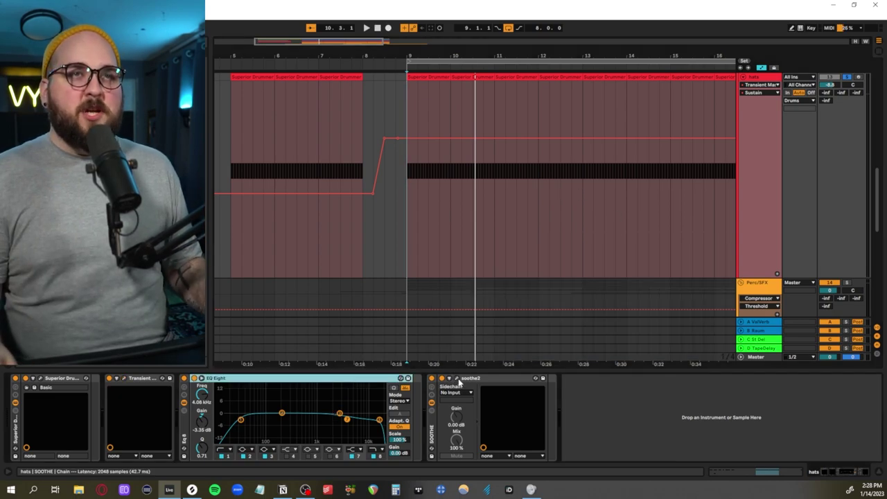
click(457, 379)
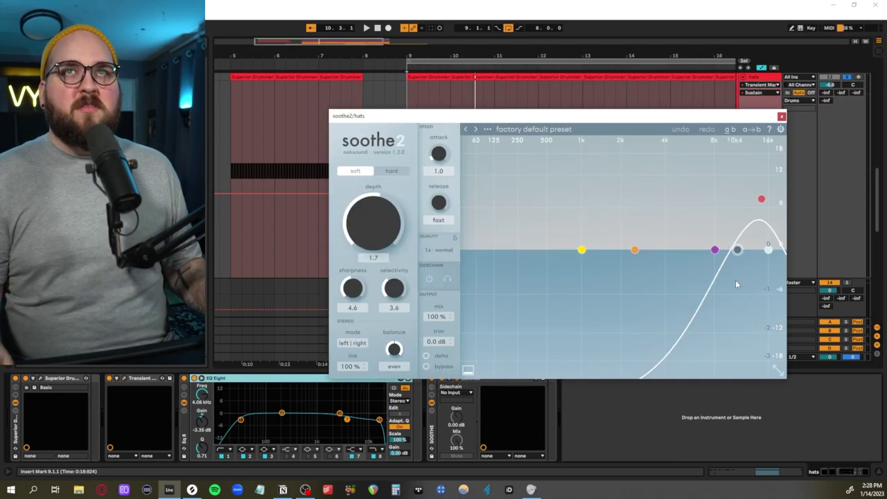
key(space)
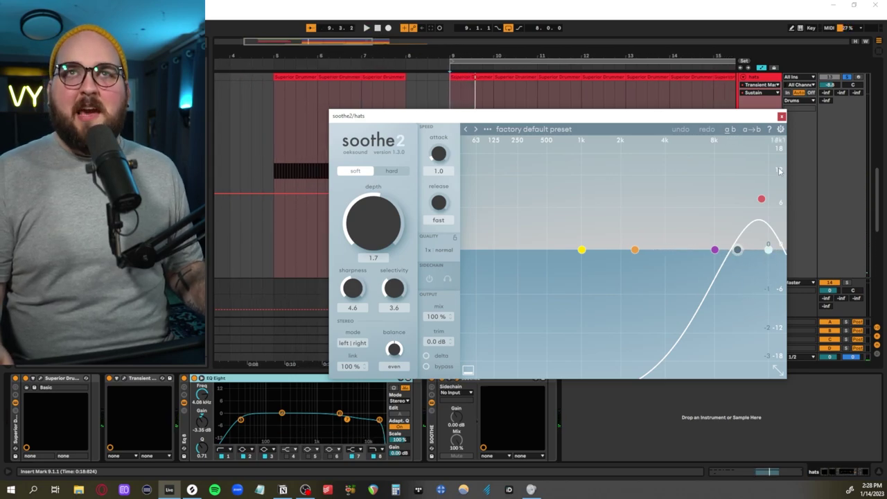
click(781, 116)
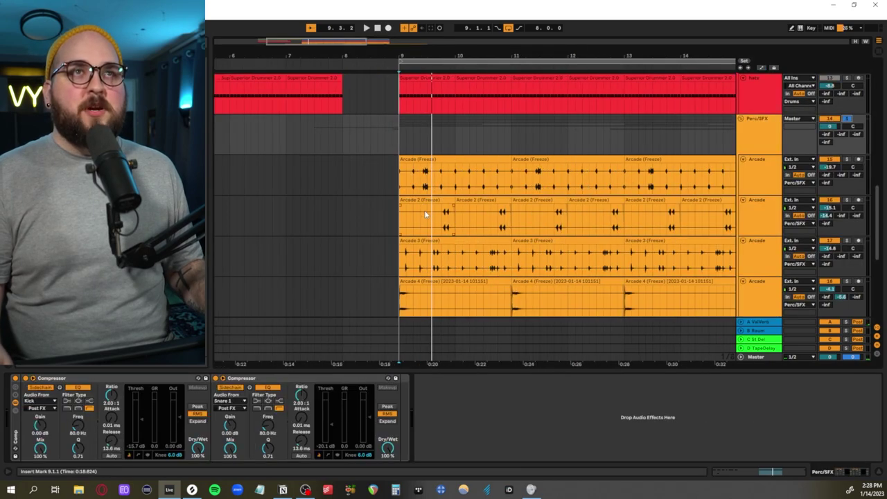
Step: Select the saved instance track in the Perc/SFX group, look over the Arcade clips and open its Arcade instrument
scroll(426, 214, down, 5)
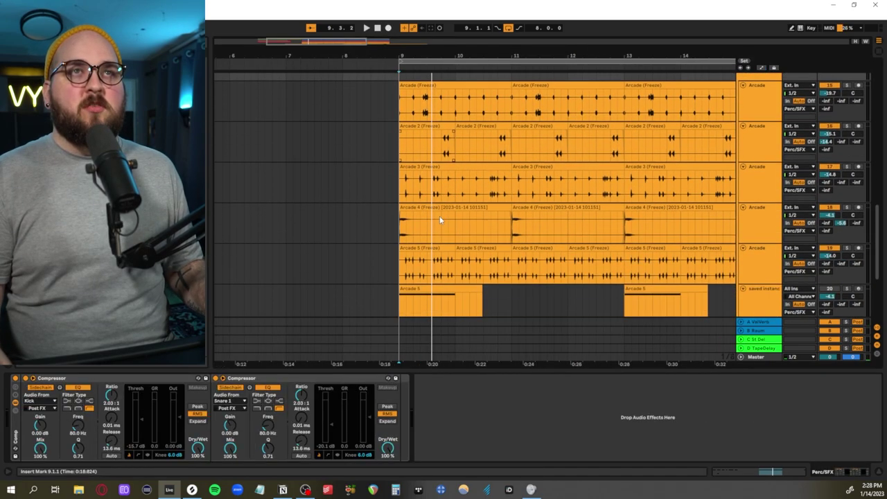
click(754, 259)
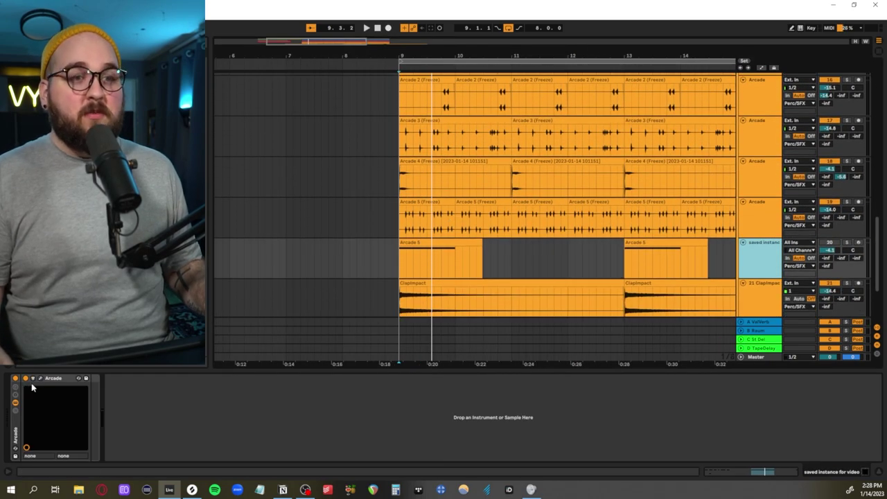
scroll(532, 238, right, 4)
scroll(511, 242, up, 2)
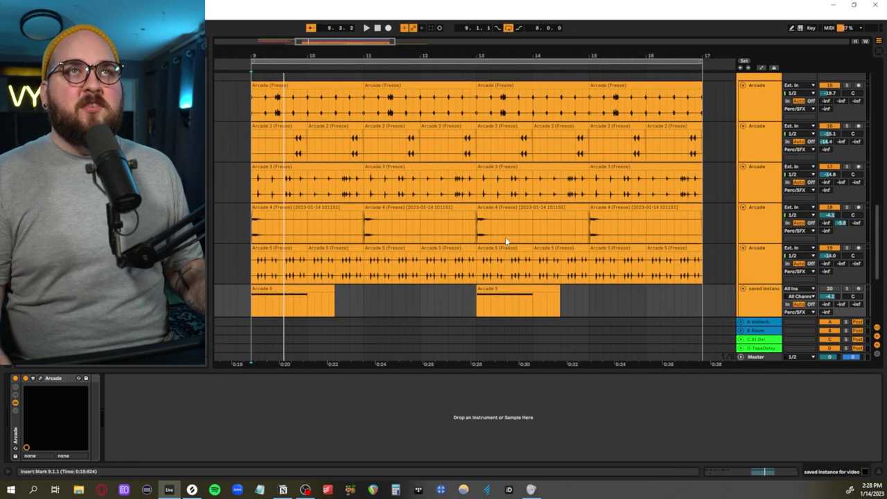
scroll(506, 237, down, 1)
scroll(506, 237, right, 1)
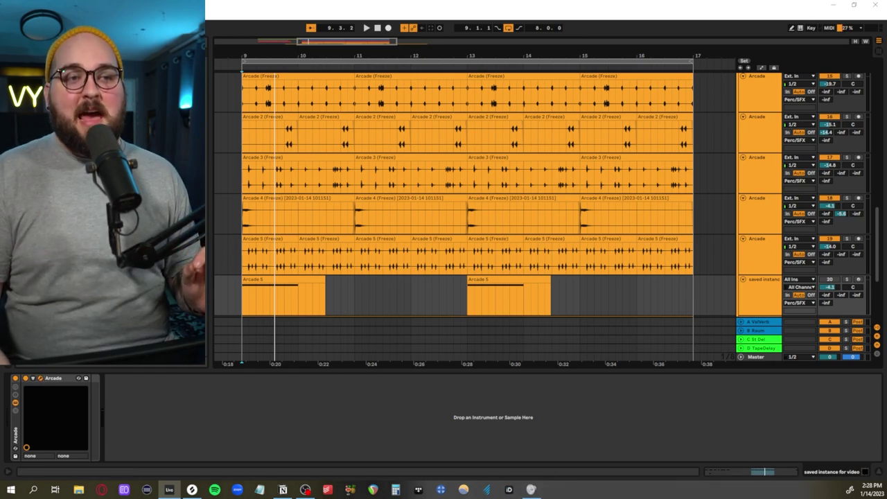
Step: Move the Arcade window into view, leave the Instead Of Hi-Hats browser for the Tiny Trees sampler and close Arcade
drag(531, 104, 506, 38)
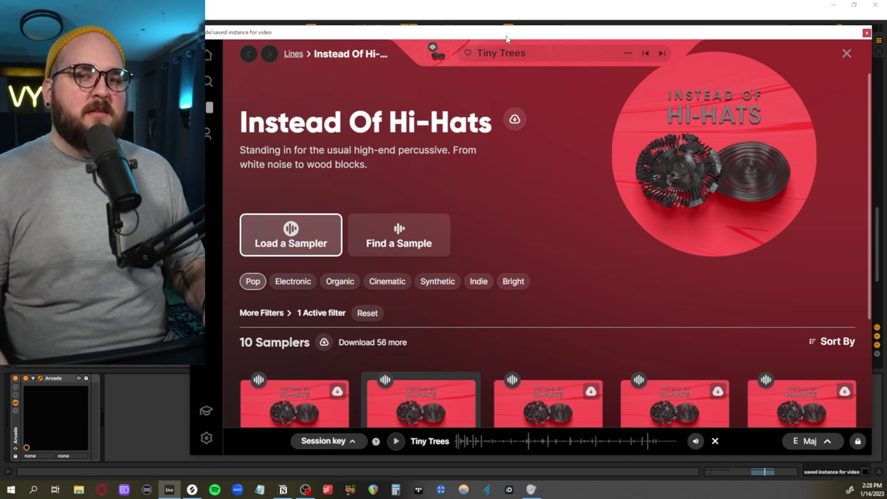
click(683, 166)
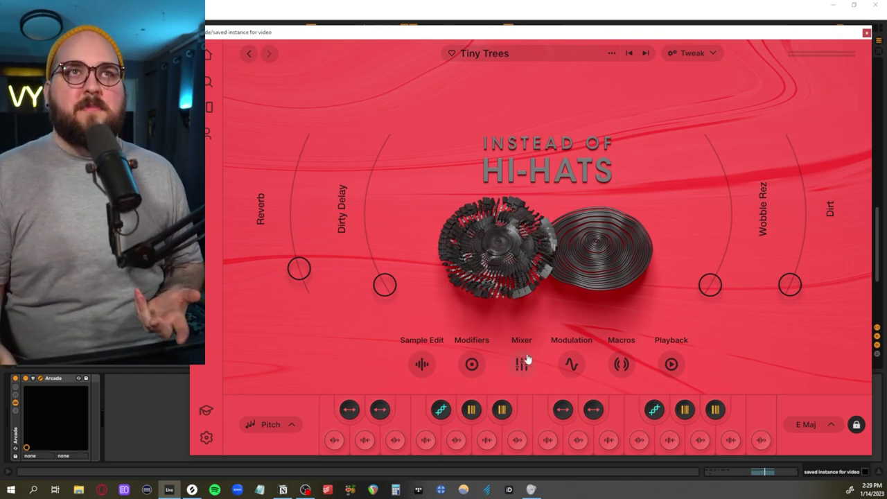
click(866, 32)
Step: Look over the frozen Arcade percussion tracks from bar 9, highlight their clips and show the first Arcade track's effects
scroll(346, 233, up, 1)
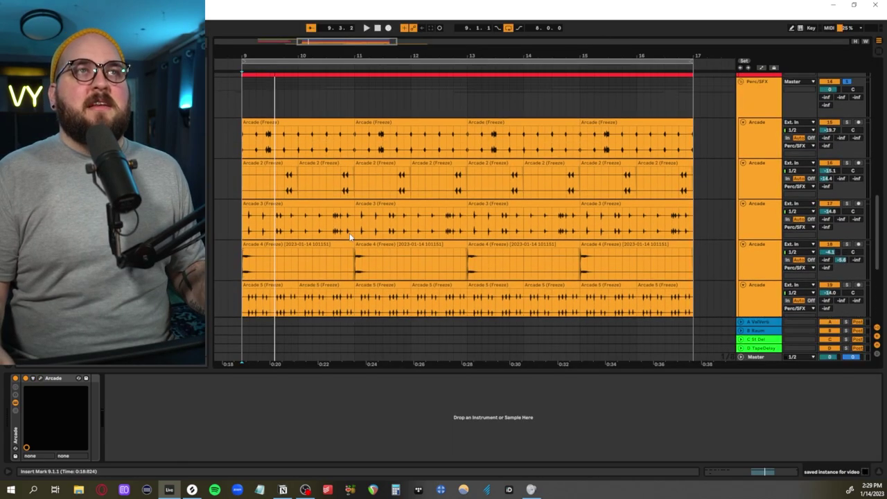
scroll(342, 232, down, 1)
scroll(343, 232, down, 3)
scroll(345, 232, up, 3)
scroll(343, 232, down, 1)
click(292, 262)
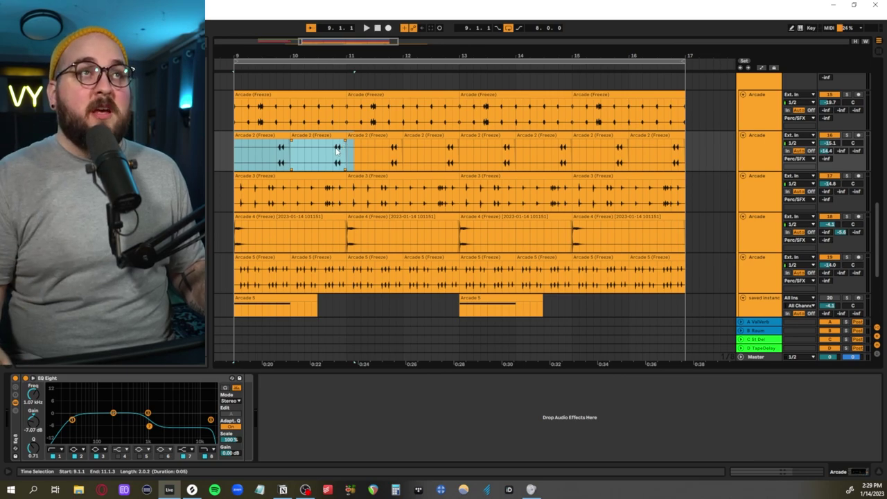
drag(228, 122, 475, 257)
double_click(499, 212)
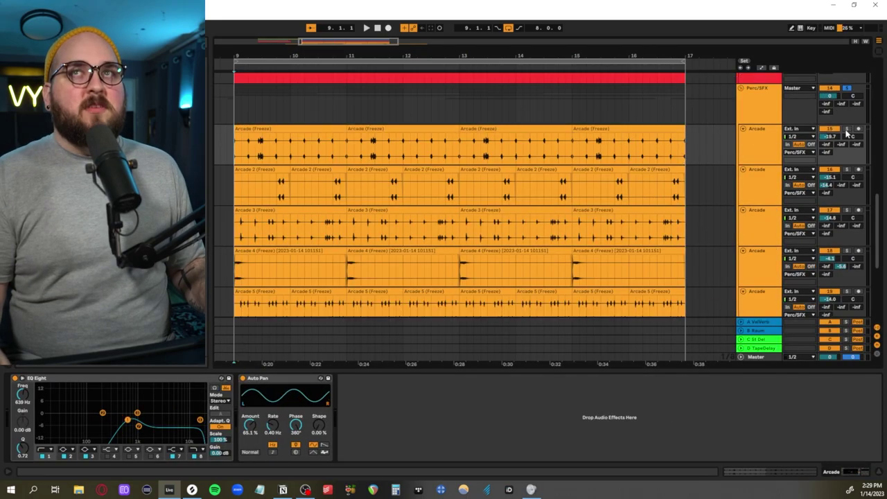
Step: Solo the first Arcade percussion track and listen to its pattern from bar 9
click(847, 129)
key(space)
scroll(509, 164, up, 5)
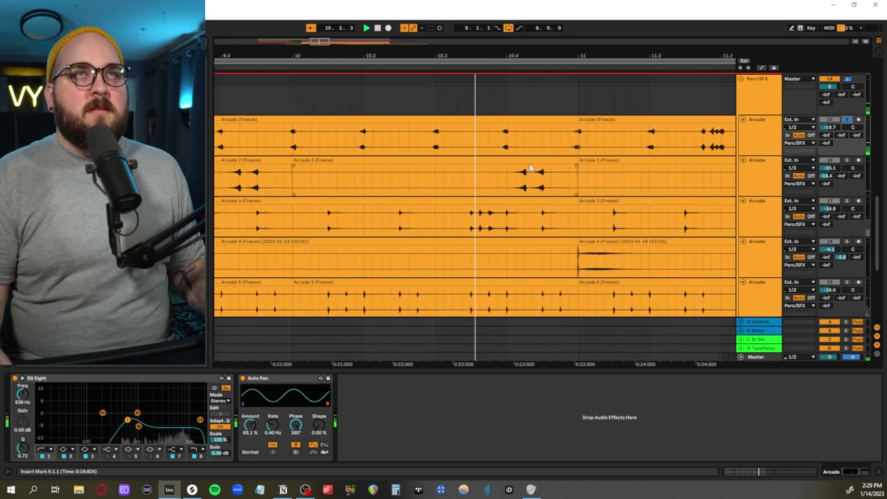
key(minus)
key(minus)
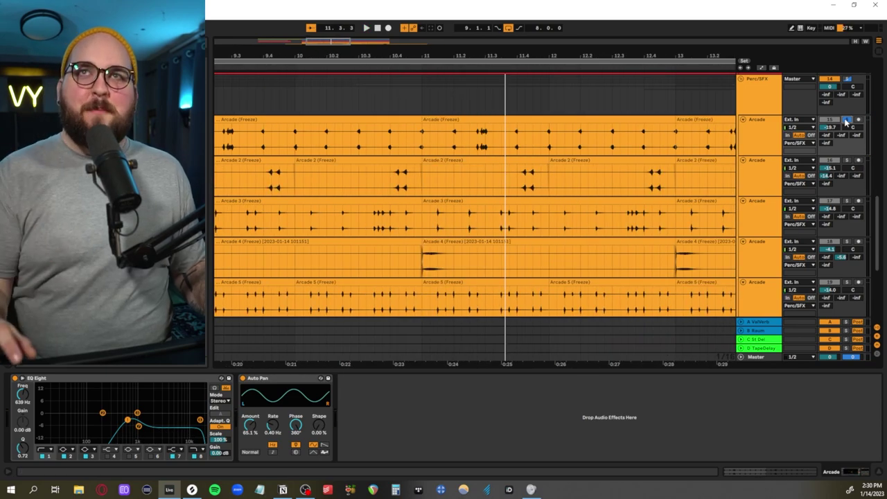
Step: Play the second Arcade percussion track in solo, followed by the third from bar 10
click(383, 174)
key(space)
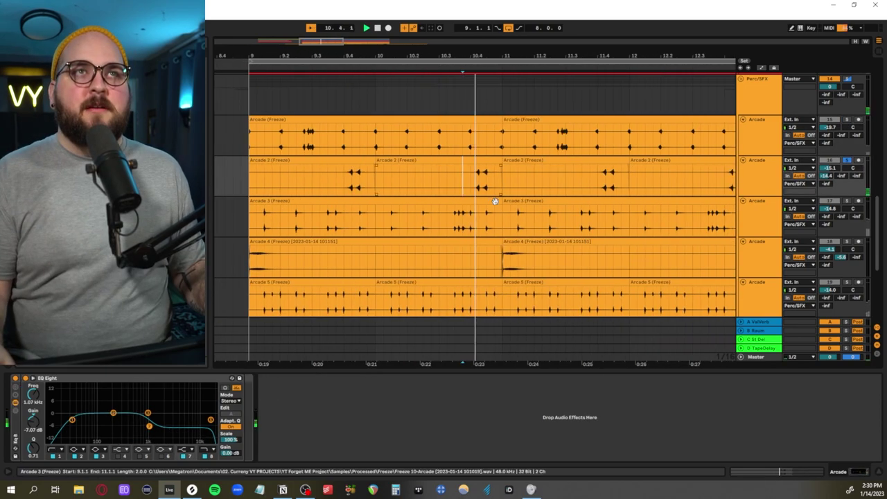
click(409, 224)
key(s)
key(space)
key(space)
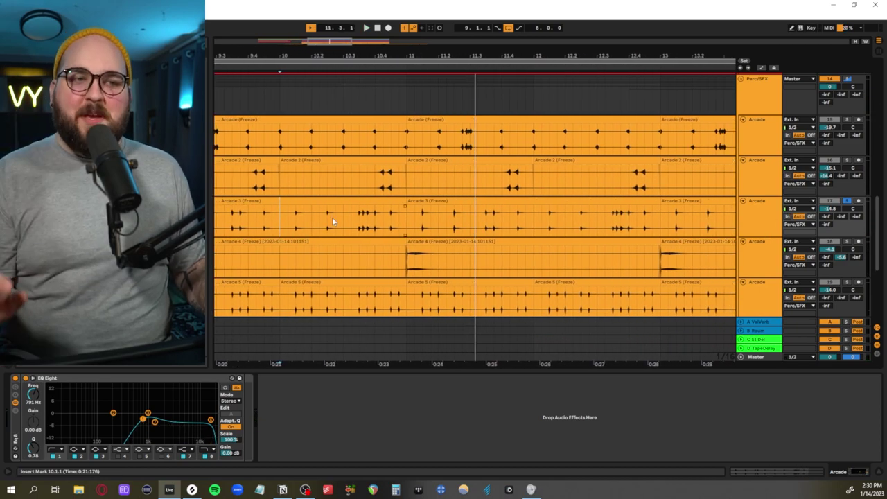
Step: Solo the fourth Arcade track and listen to its hit at bar 11
key(space)
key(space)
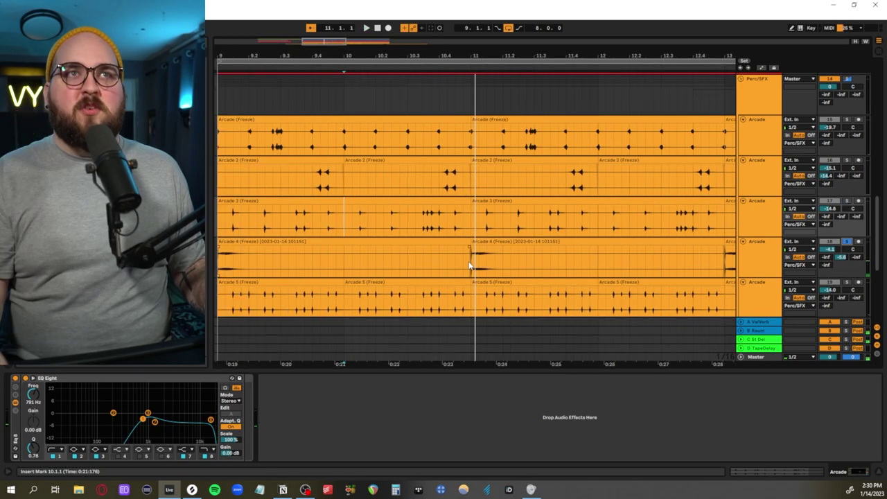
click(472, 265)
key(s)
scroll(485, 262, down, 1)
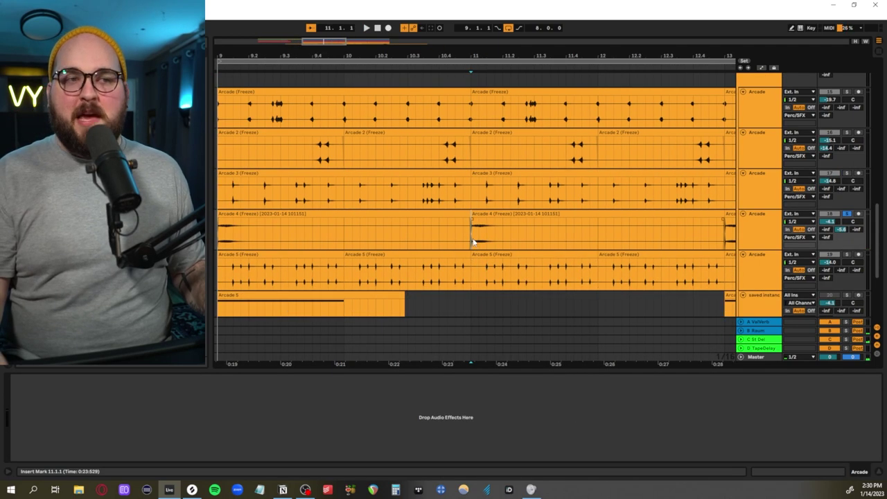
key(space)
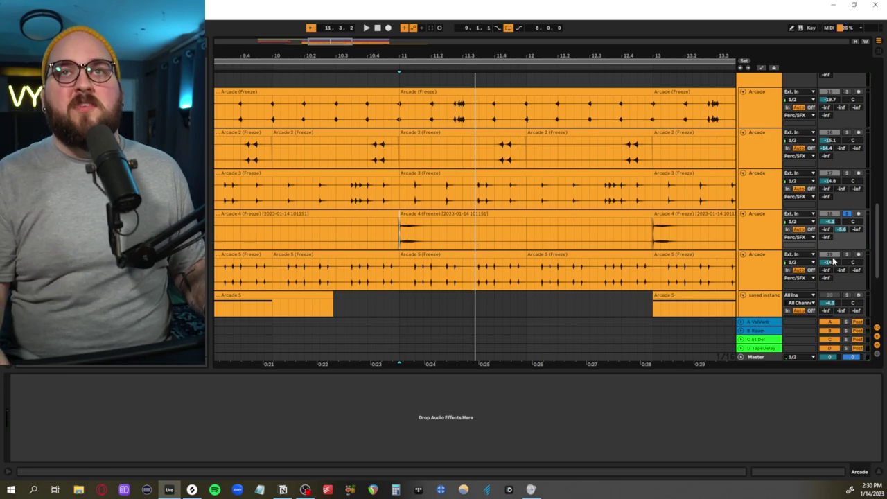
Step: Play the fifth Arcade track in solo from bar 11 and inspect its OneKnob Pumper plugin with the window moved into view
click(430, 263)
key(space)
key(space)
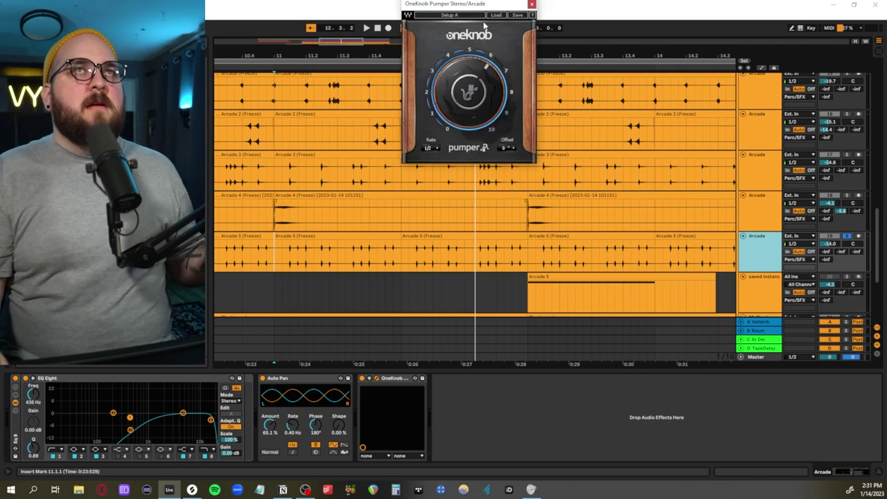
drag(471, 3, 493, 139)
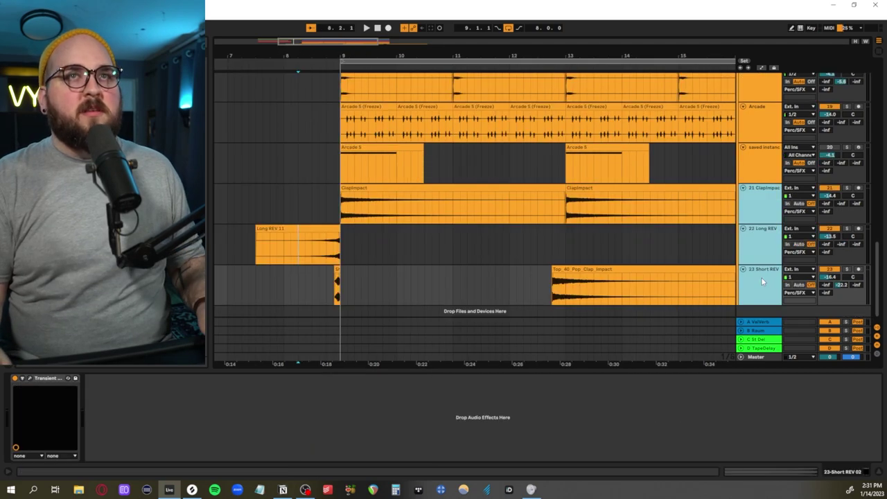
Step: Select the Long REV and Short REV clips before bar 9 and play the soloed transition into the clap impact
click(301, 241)
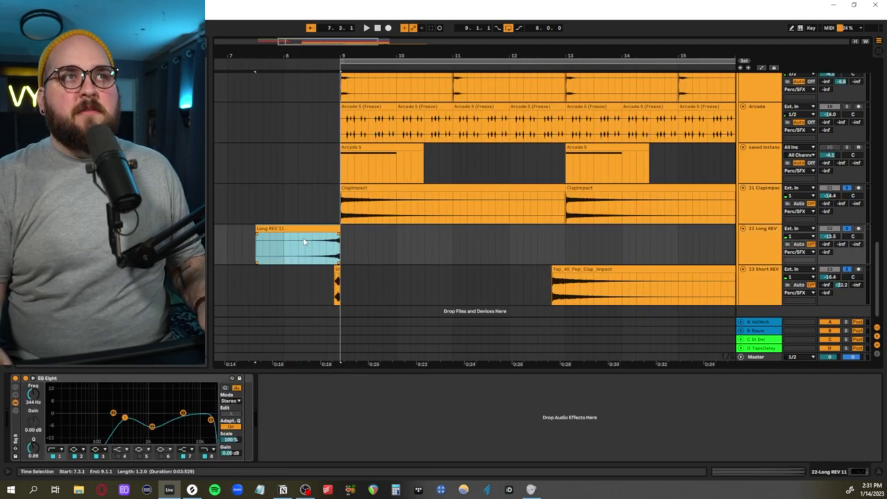
scroll(309, 253, up, 2)
scroll(323, 259, down, 1)
scroll(323, 259, up, 1)
click(444, 272)
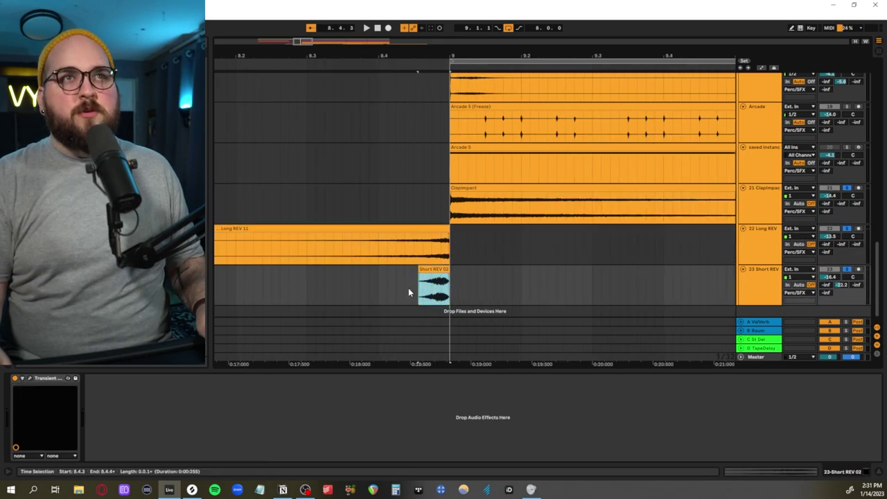
click(408, 288)
key(space)
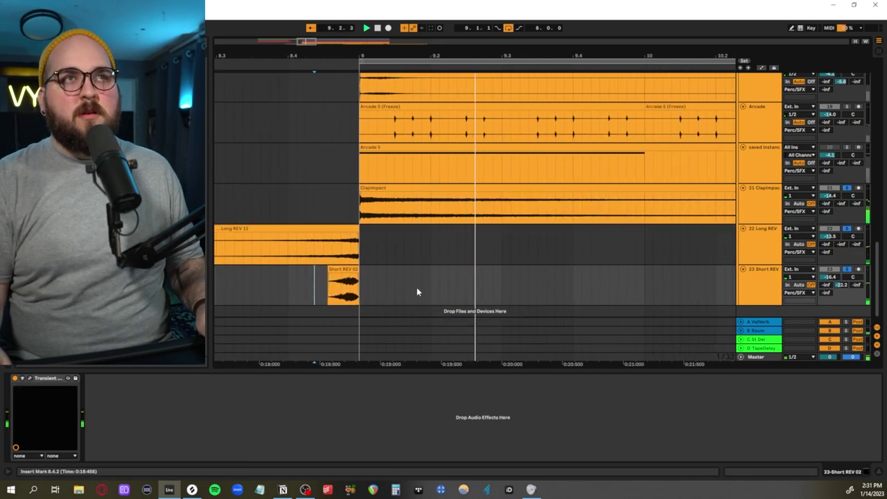
key(space)
Step: Select the ClapImpact clip at bar 9, highlight the transition across the impact and reverse tracks, and clear the highlight
click(330, 196)
click(327, 189)
scroll(319, 236, down, 2)
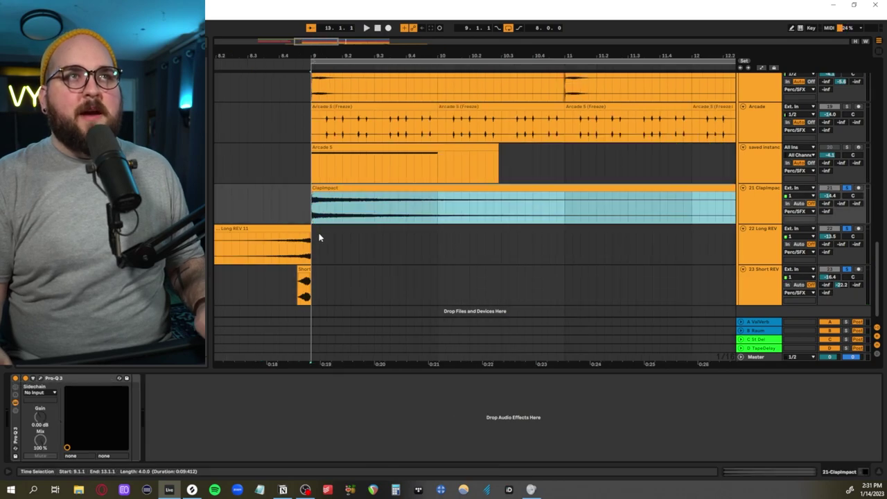
scroll(321, 221, left, 2)
click(323, 213)
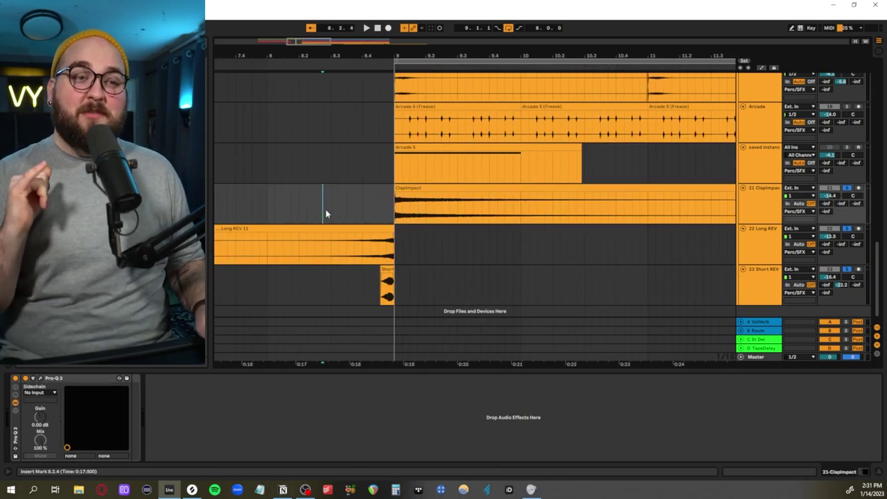
drag(333, 209, 485, 272)
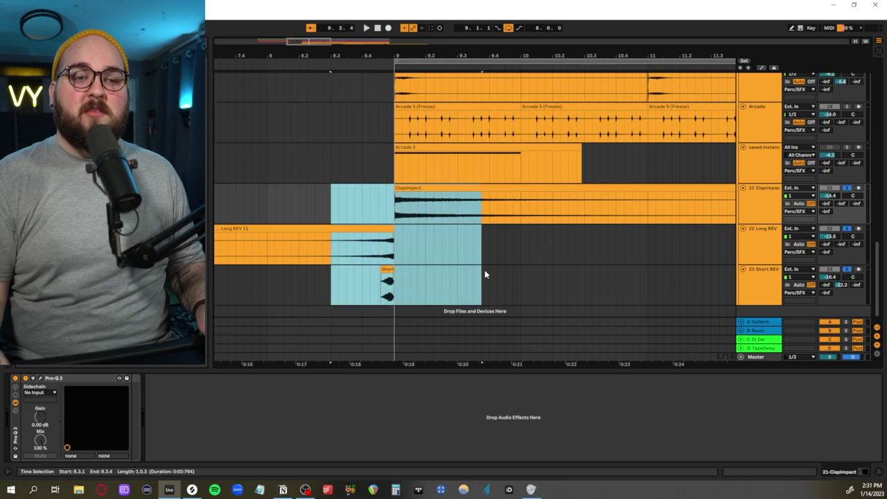
click(263, 213)
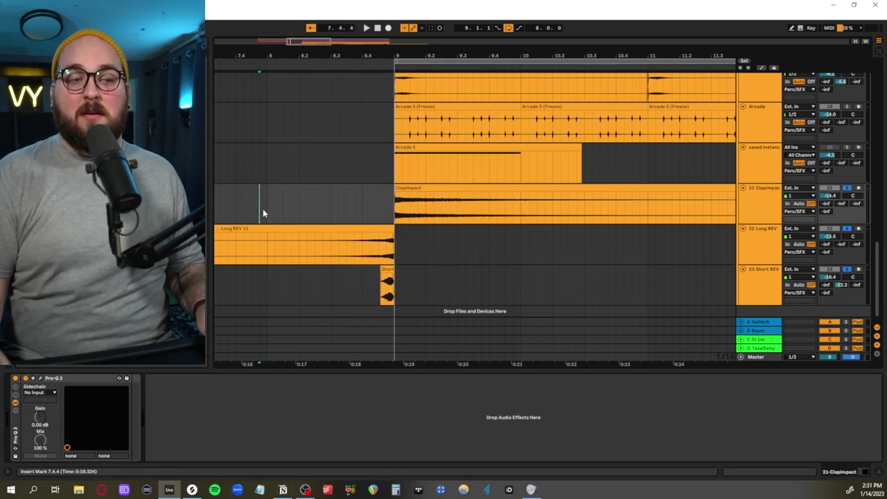
Step: Solo track 24 Short REV and play its Top_40_Pop_Clap_Impact clip from just before bar 13
scroll(261, 210, left, 5)
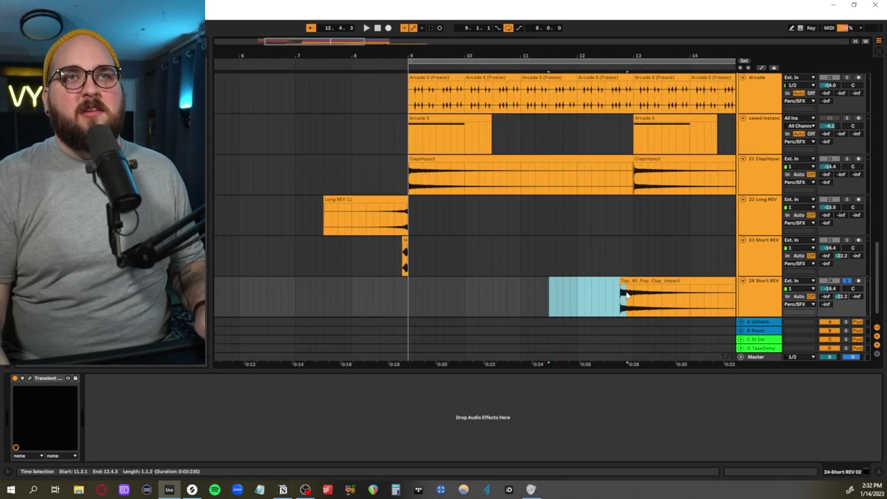
scroll(620, 291, left, 2)
scroll(619, 291, right, 5)
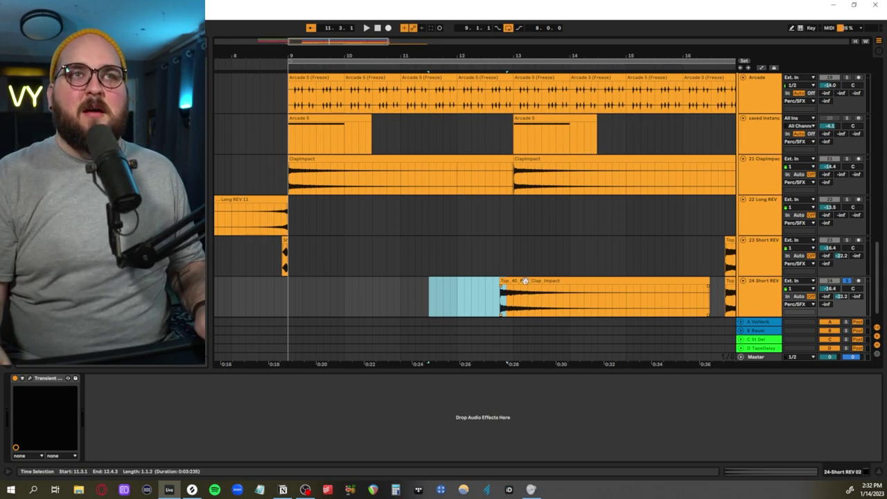
click(501, 305)
key(space)
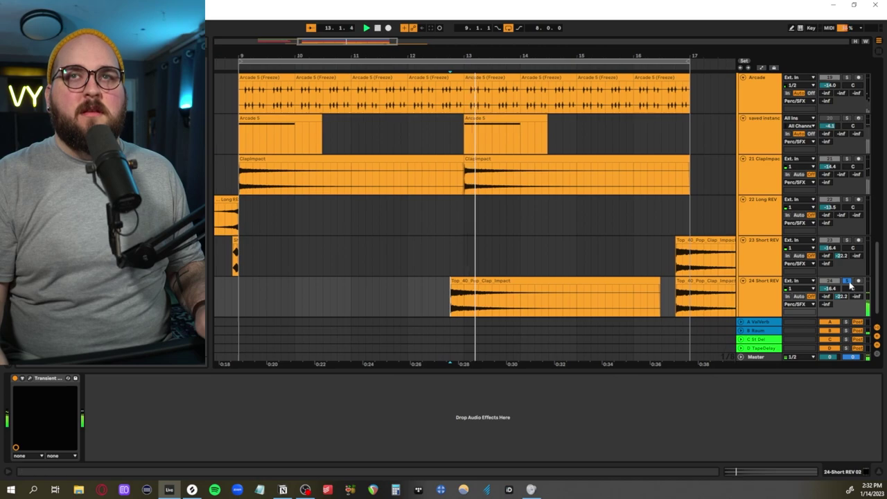
key(space)
Step: Turn off solo on track 24 and look over the arrangement from the effects tracks back up to the piano
click(847, 281)
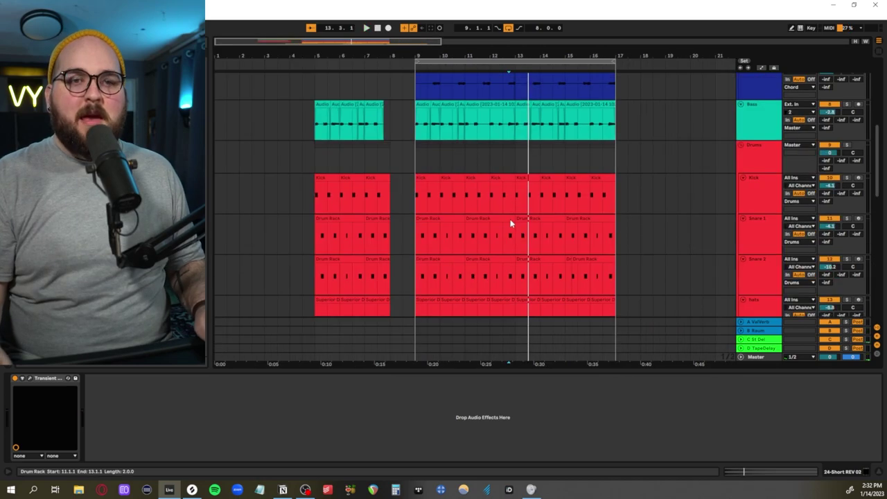
scroll(510, 222, down, 10)
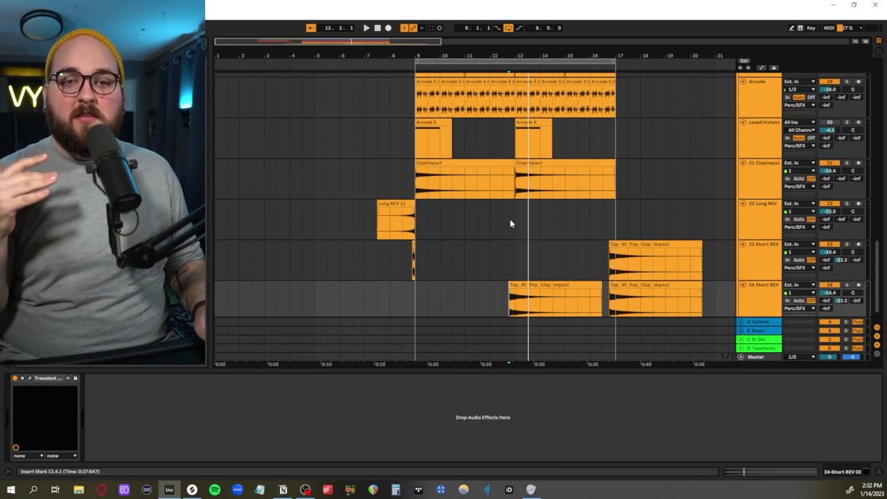
scroll(472, 206, up, 15)
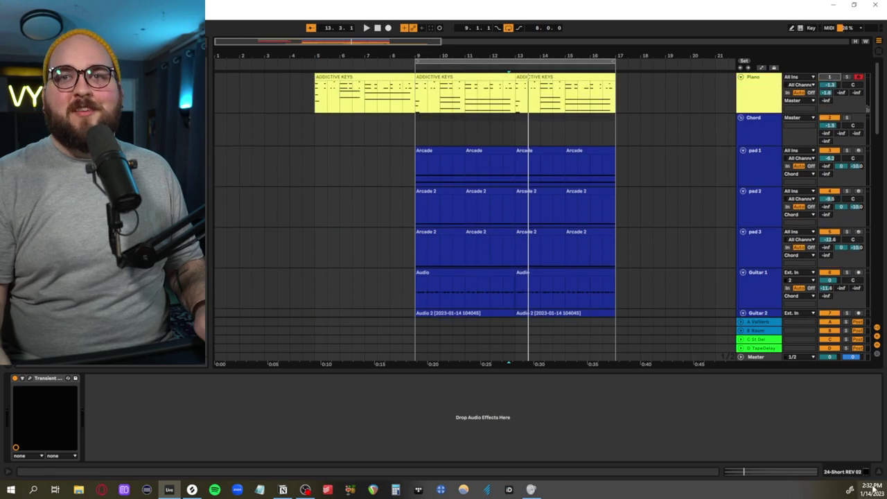